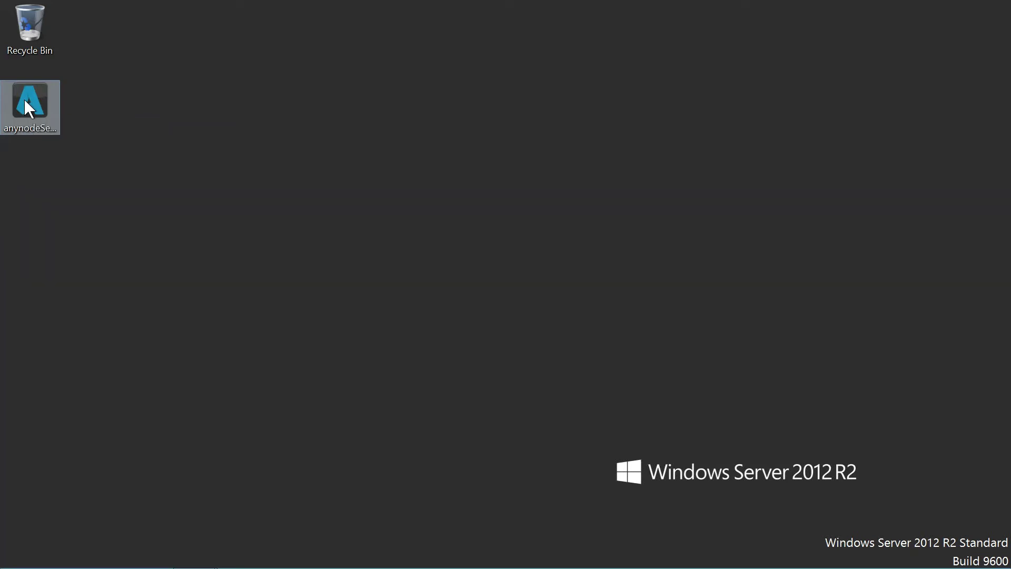
Run the anynodeSetup64 installer and accept the license terms to install anynode.
{"action": "left_click", "coordinate": [26, 103]}
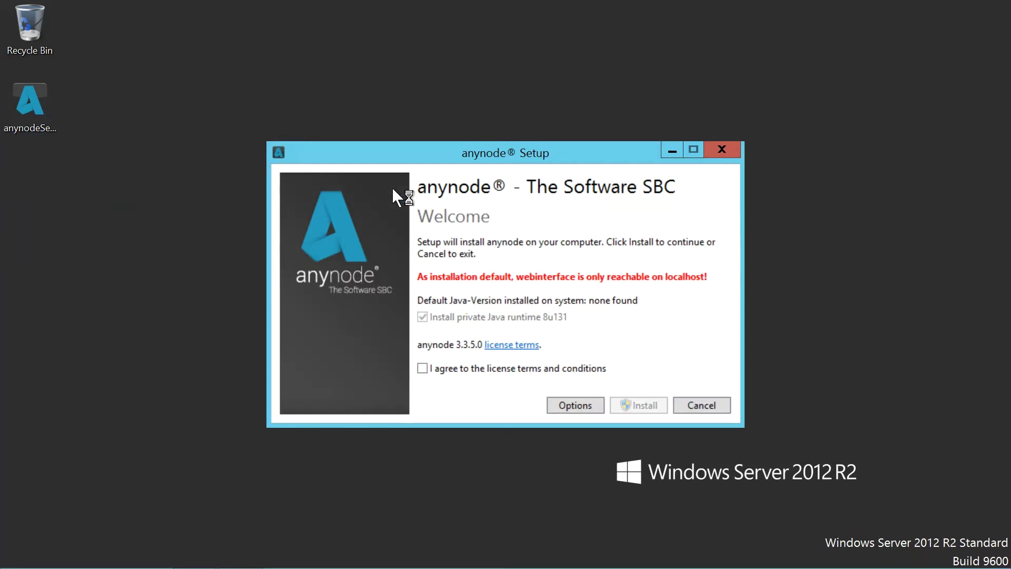
{"action": "left_click", "coordinate": [423, 369]}
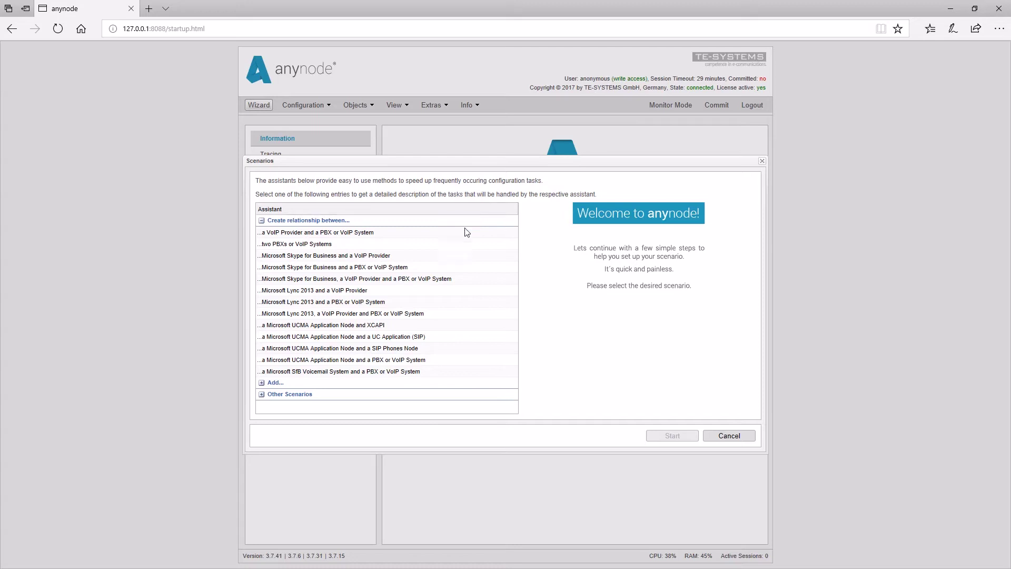
Launch the assistant for a Microsoft SfB Voicemail System and a PBX or VoIP System.
{"action": "left_click", "coordinate": [328, 373]}
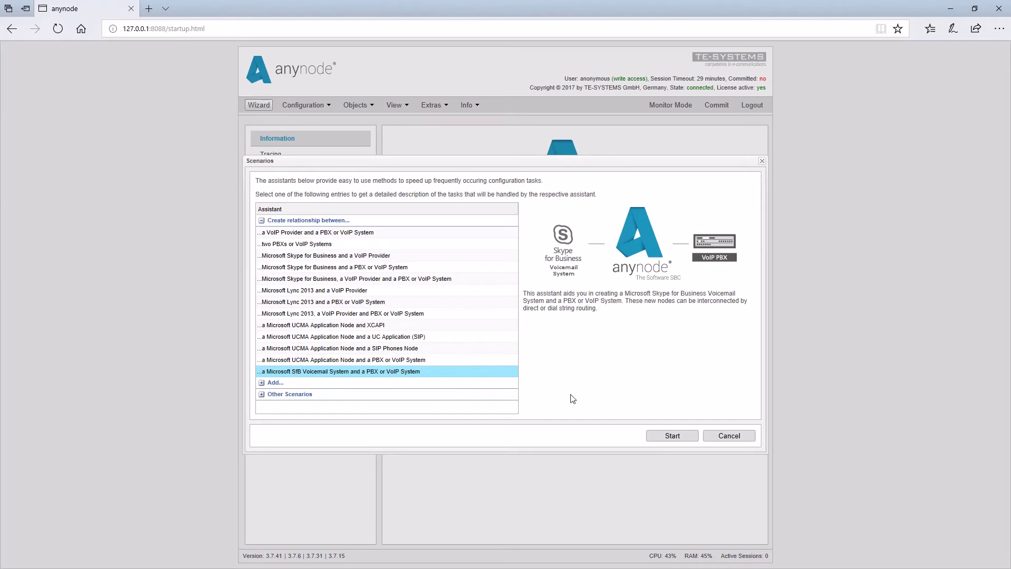
{"action": "left_click", "coordinate": [665, 435]}
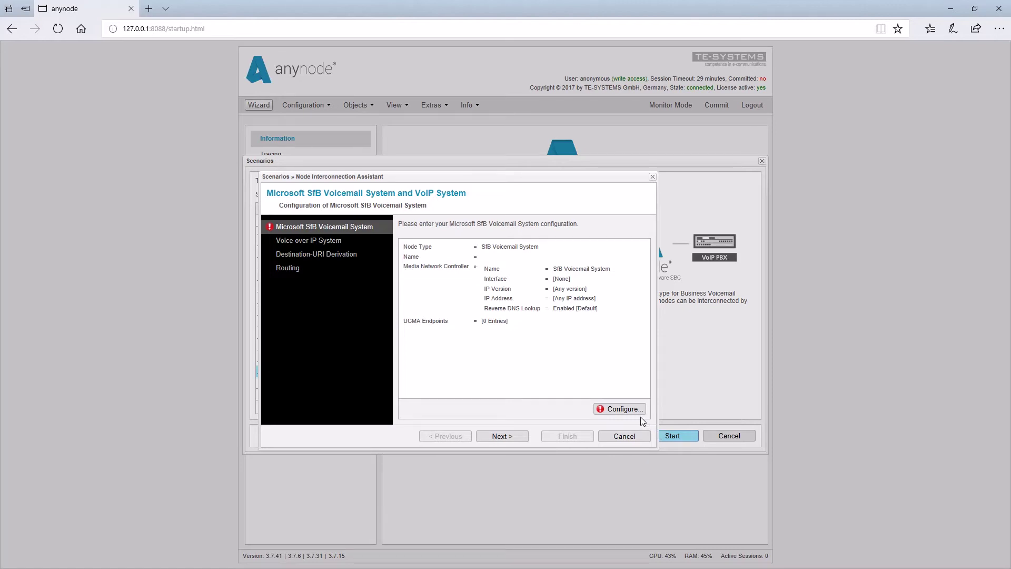
Set the voicemail node's media network controller to the Realtek PCIe GBE Family Controller.
{"action": "left_click", "coordinate": [616, 410]}
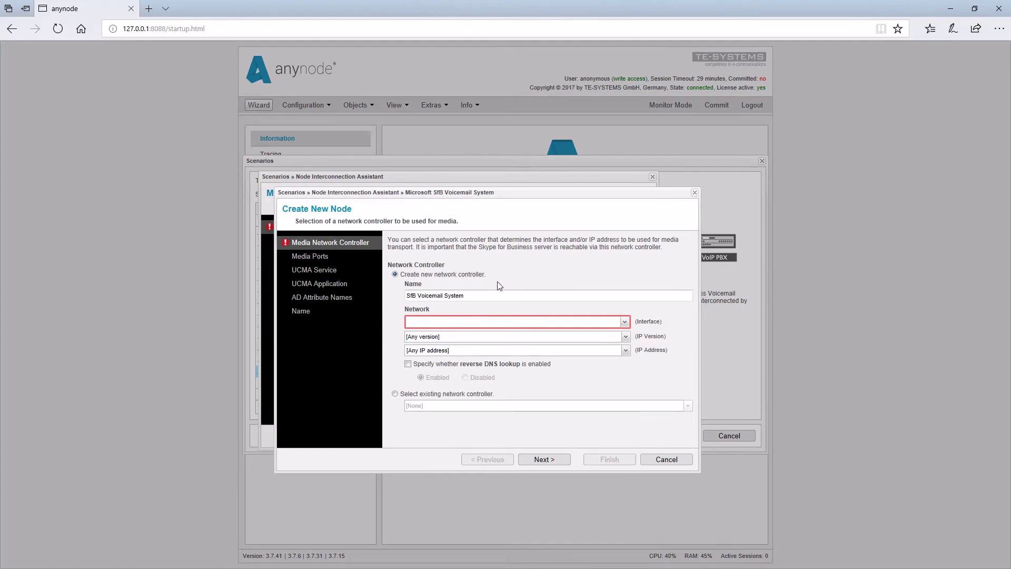
{"action": "left_click", "coordinate": [625, 322]}
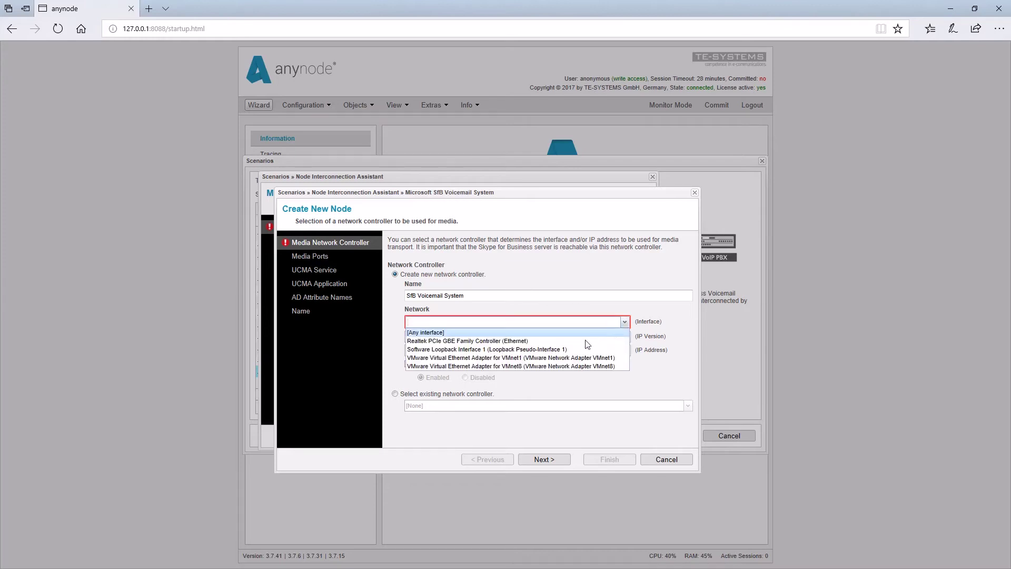
{"action": "left_click", "coordinate": [575, 341]}
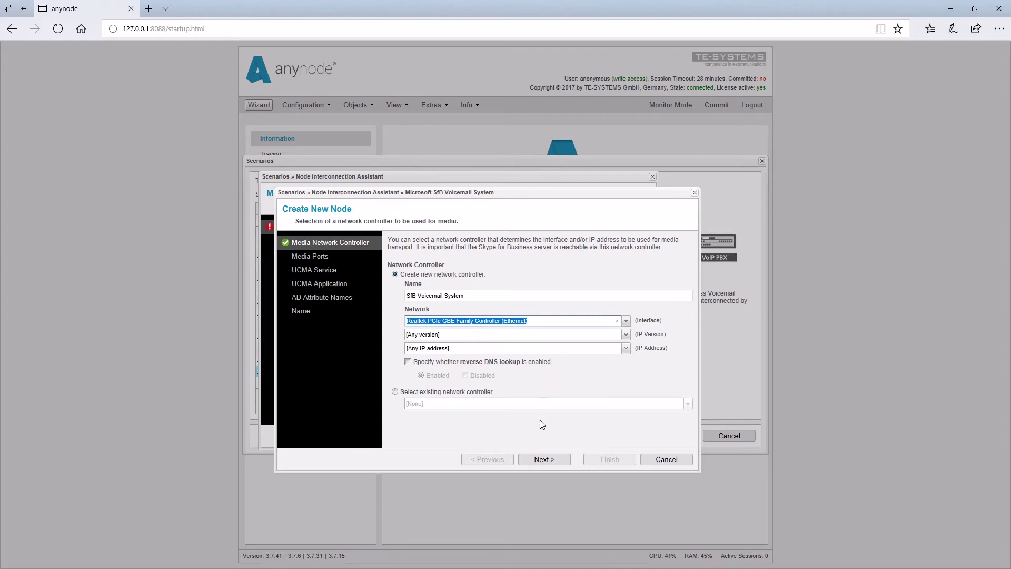
{"action": "left_click", "coordinate": [538, 457]}
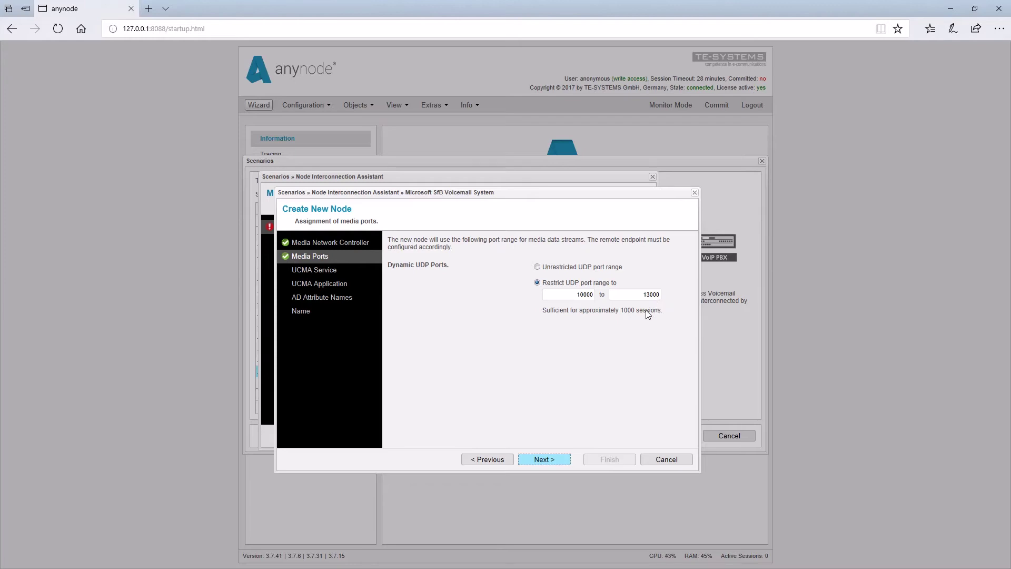
Keep UDP ports 10000–13000 and link the node to the local UCMA service at 127.0.0.1.
{"action": "left_click", "coordinate": [552, 463]}
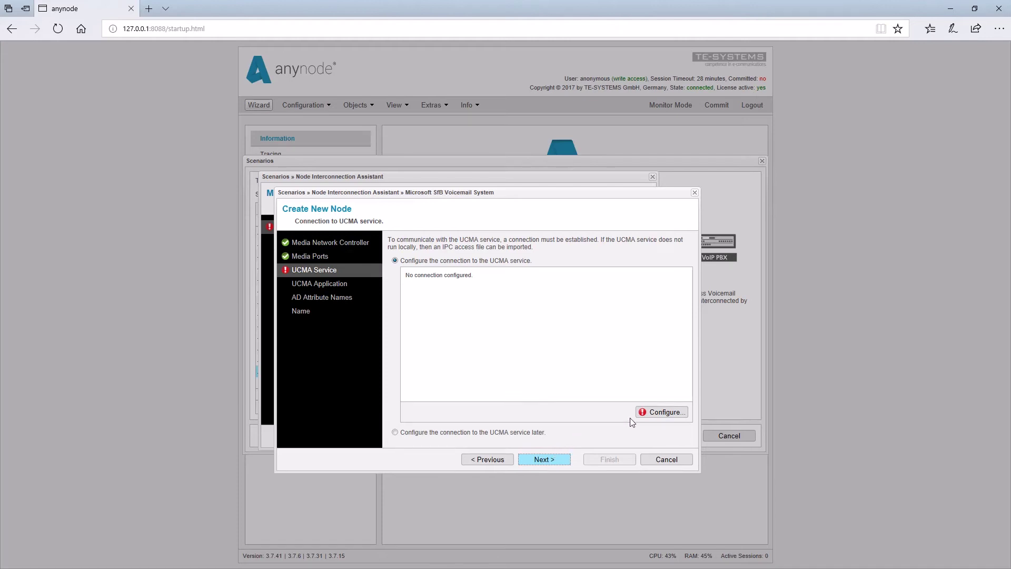
{"action": "left_click", "coordinate": [664, 413]}
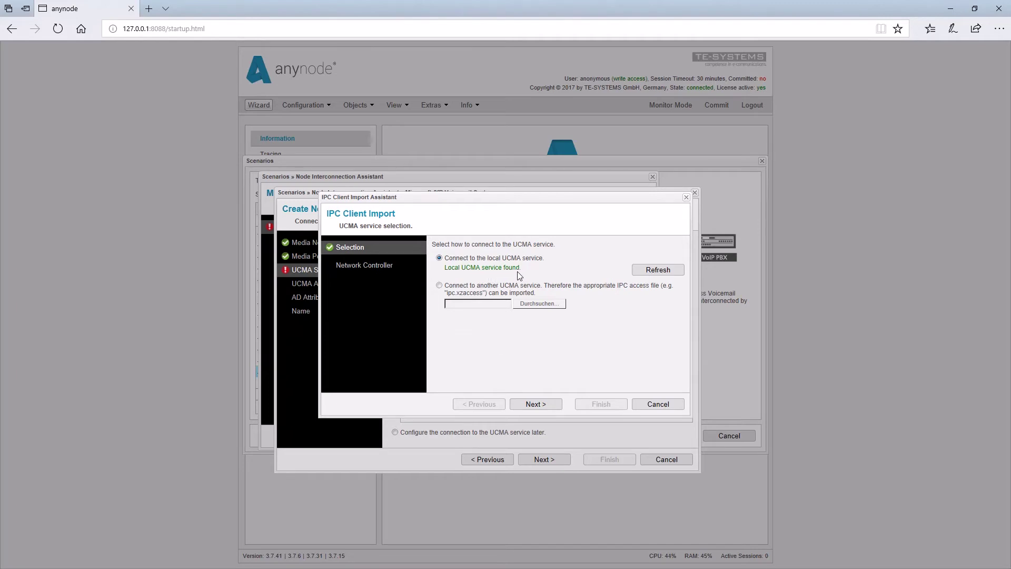
{"action": "left_click", "coordinate": [440, 286]}
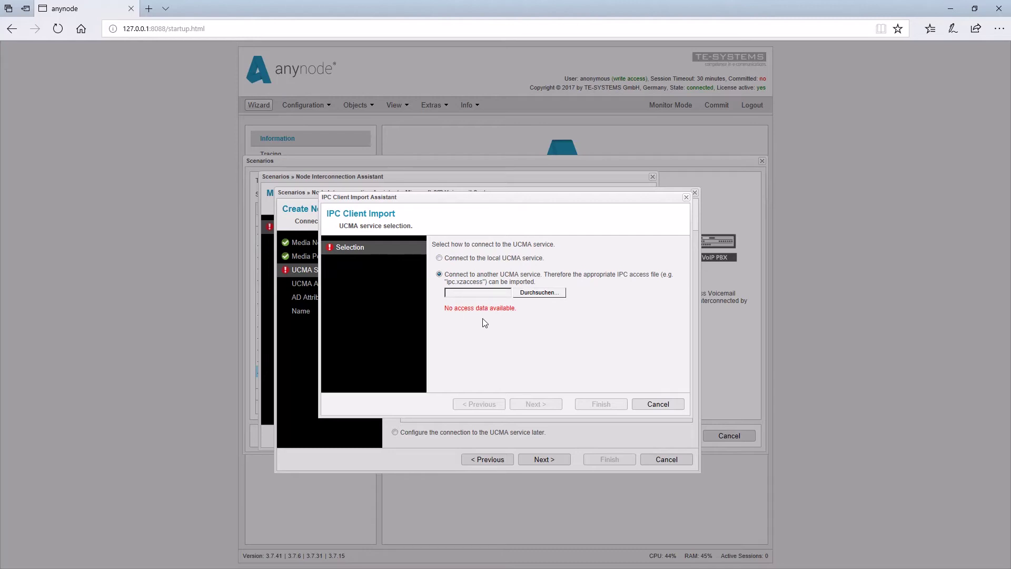
{"action": "left_click", "coordinate": [439, 258]}
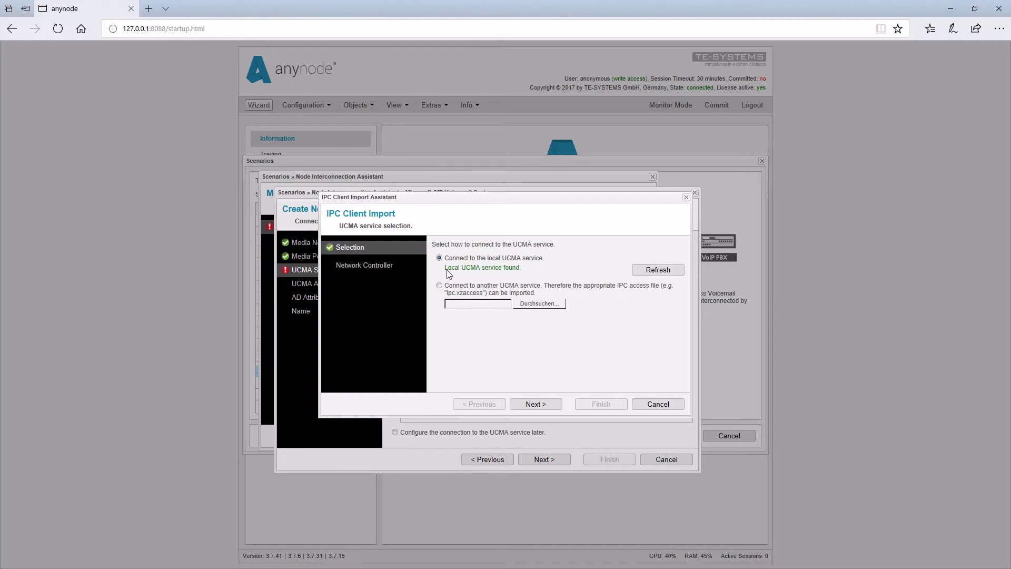
{"action": "left_click", "coordinate": [531, 403]}
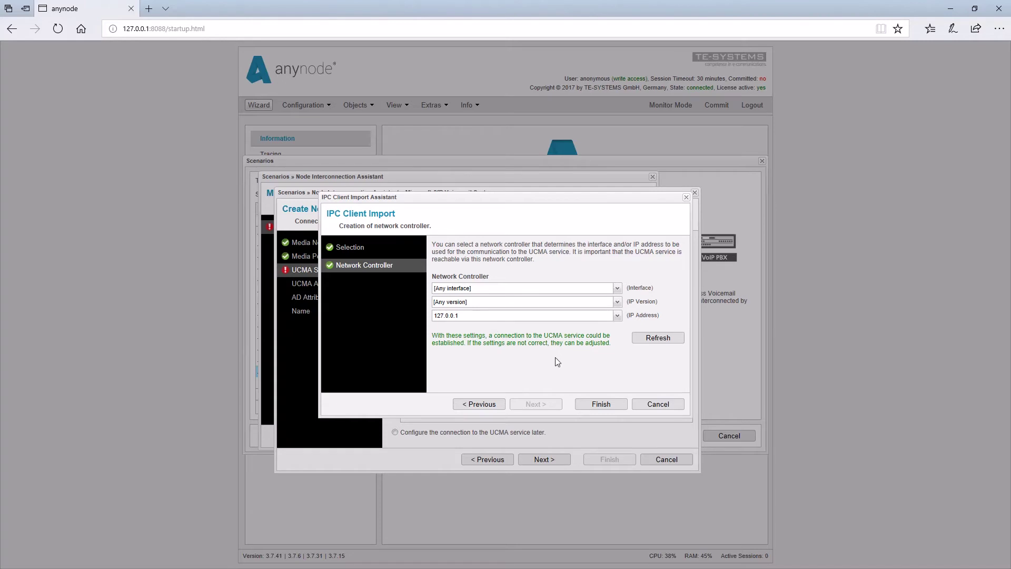
{"action": "left_click", "coordinate": [606, 404]}
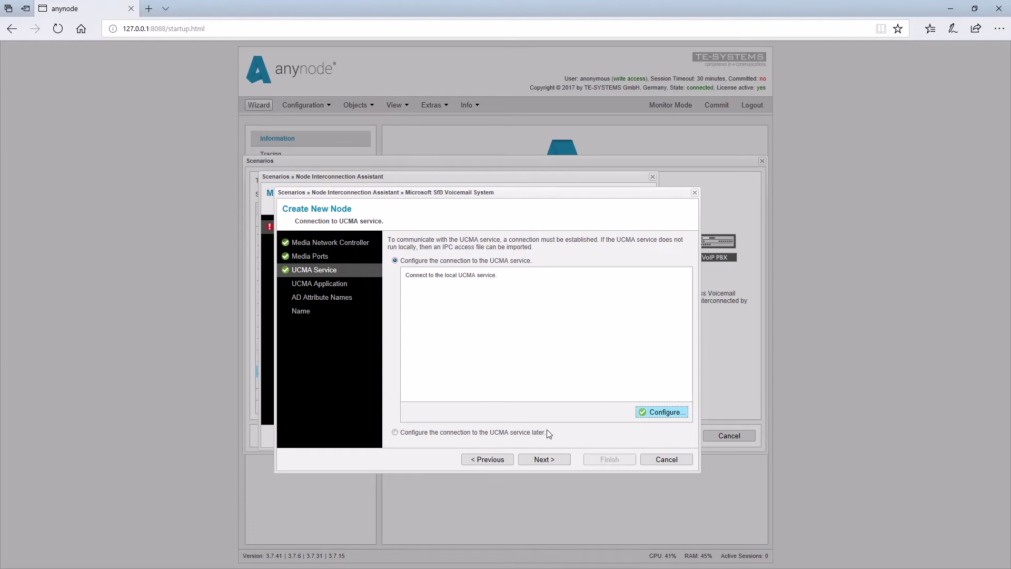
Enter 'anynode' as the UCMA Trusted Application ID and advance to AD Attribute Names.
{"action": "left_click", "coordinate": [545, 459]}
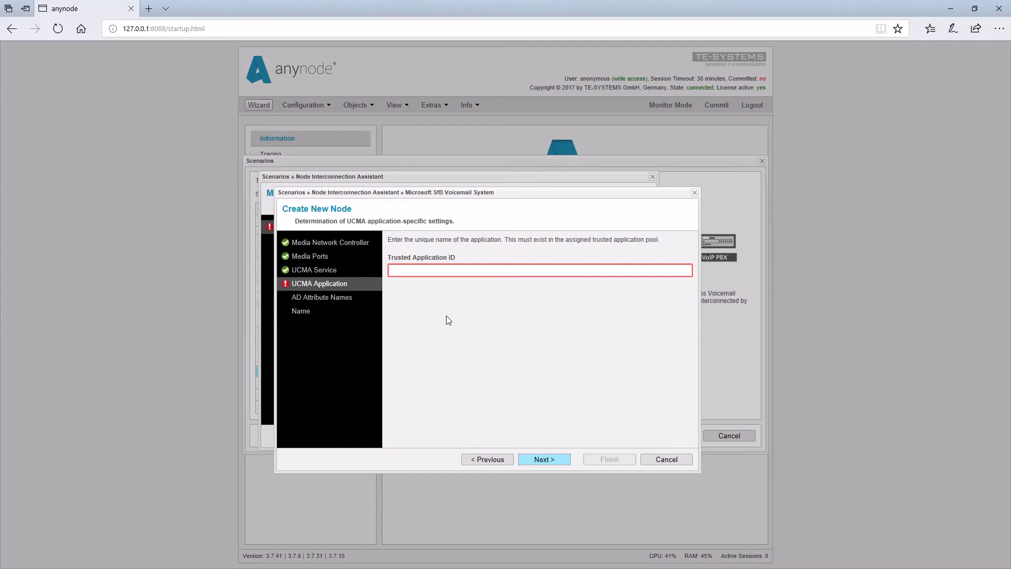
{"action": "left_click", "coordinate": [404, 271]}
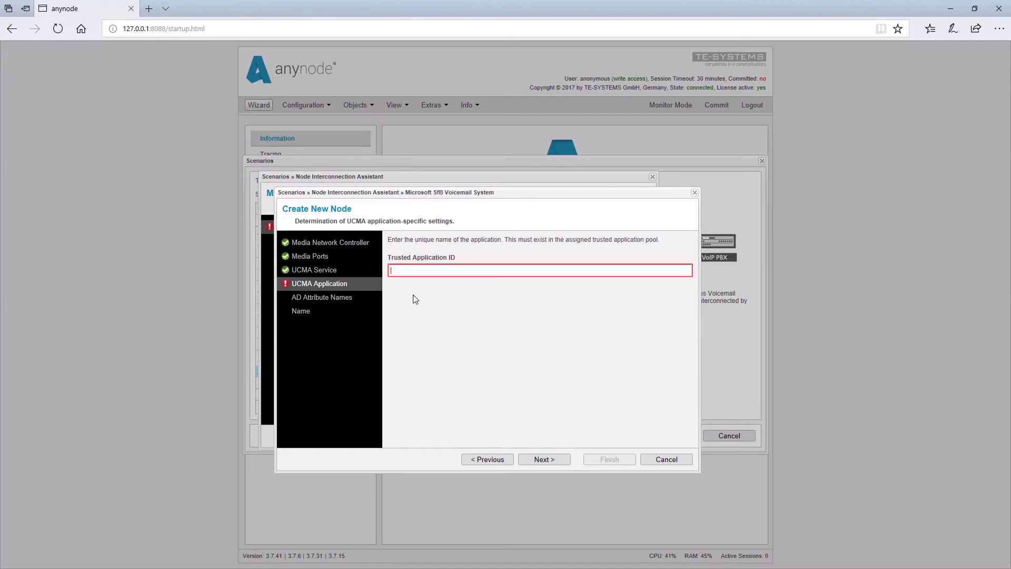
{"action": "type", "text": "a"}
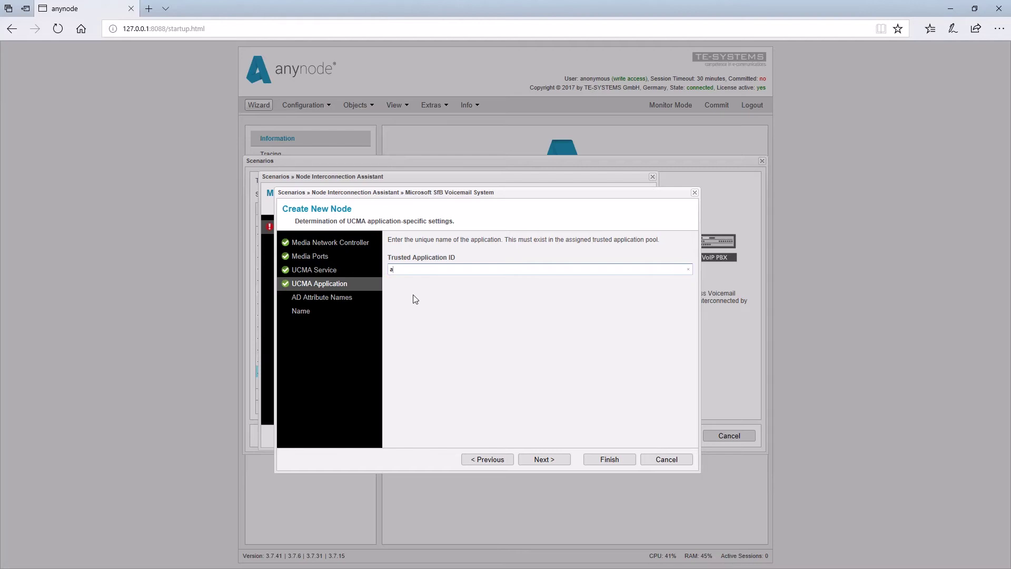
{"action": "type", "text": "nynode"}
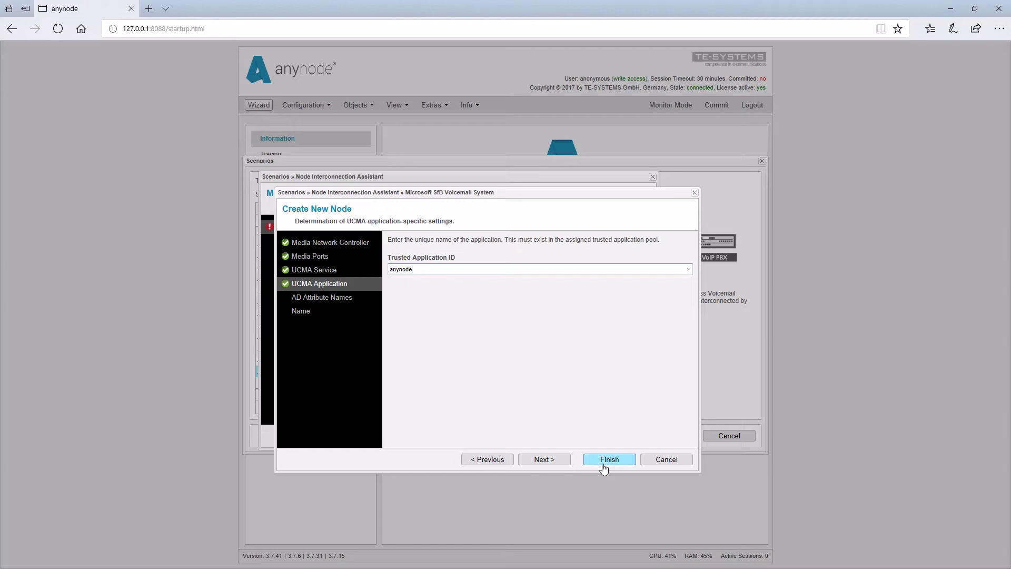
{"action": "left_click", "coordinate": [549, 465]}
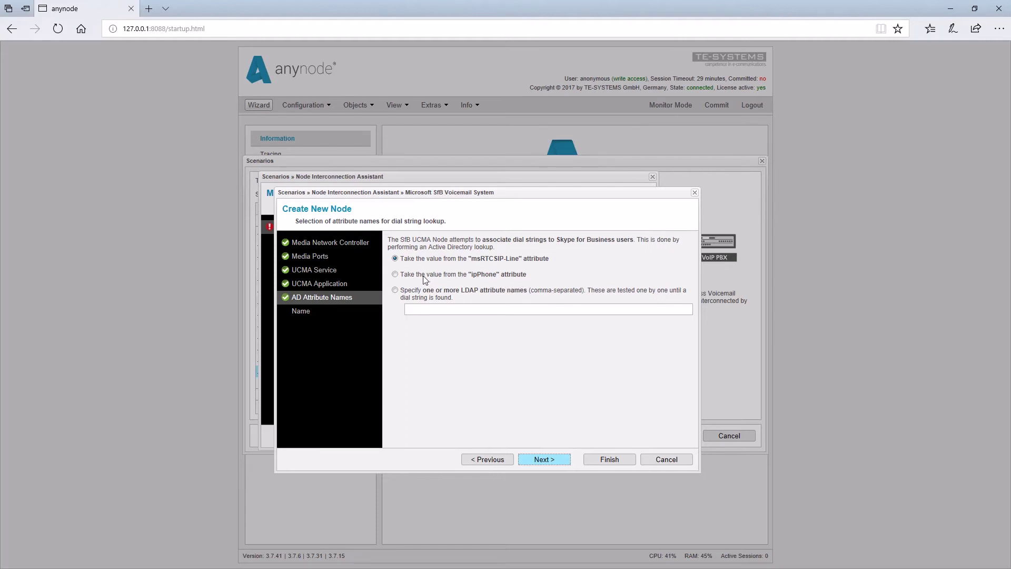
Use msRTCSIP-Line for dial-string lookup and name the node SfB Voicemail System 1.
{"action": "left_click", "coordinate": [395, 291]}
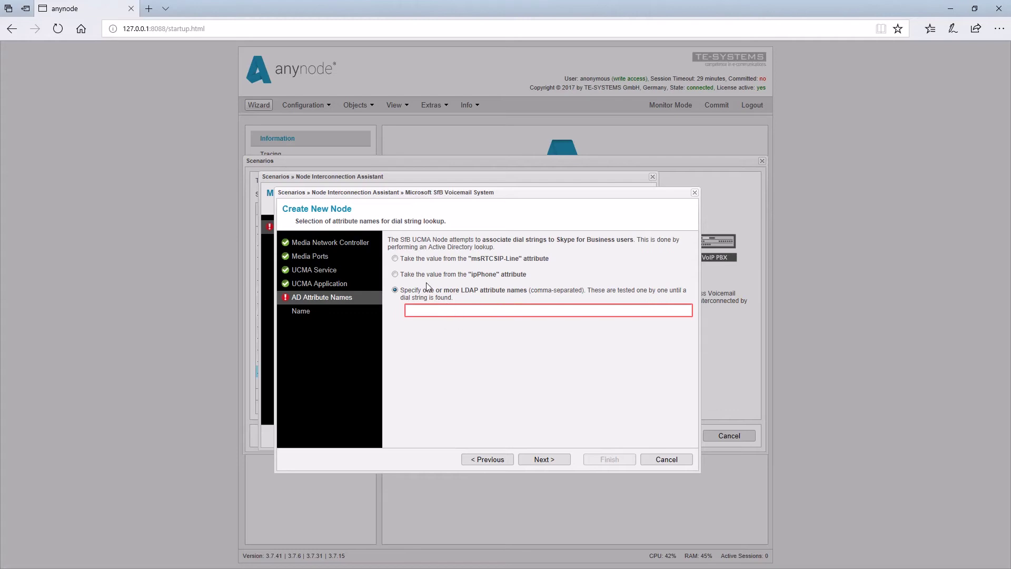
{"action": "left_click", "coordinate": [395, 259]}
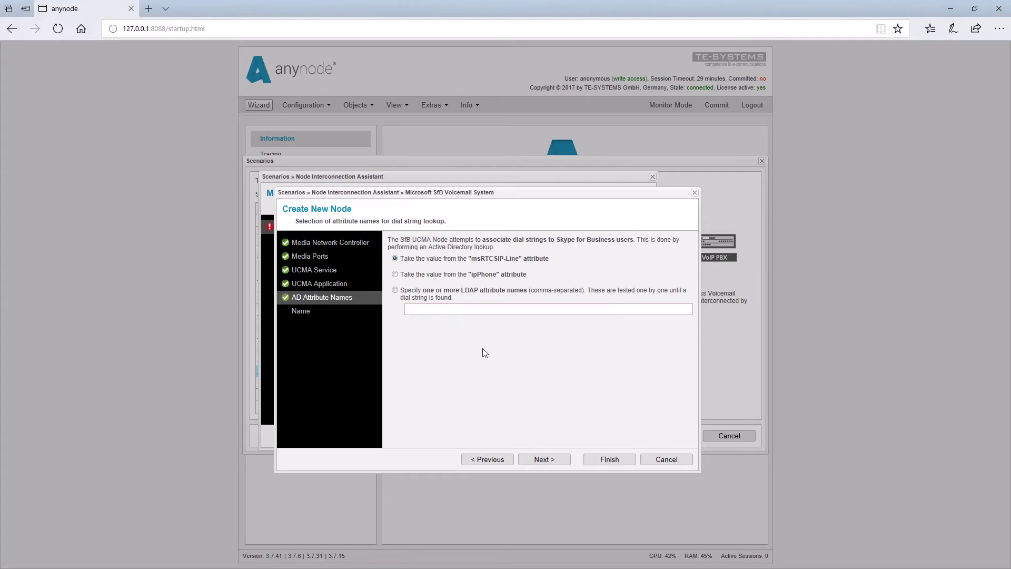
{"action": "left_click", "coordinate": [543, 460]}
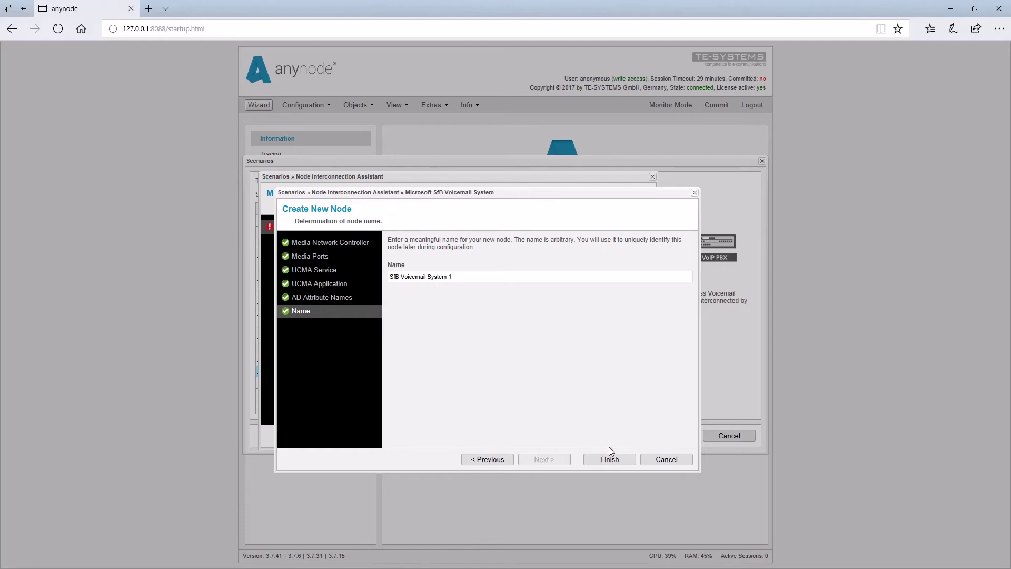
{"action": "left_click", "coordinate": [612, 461]}
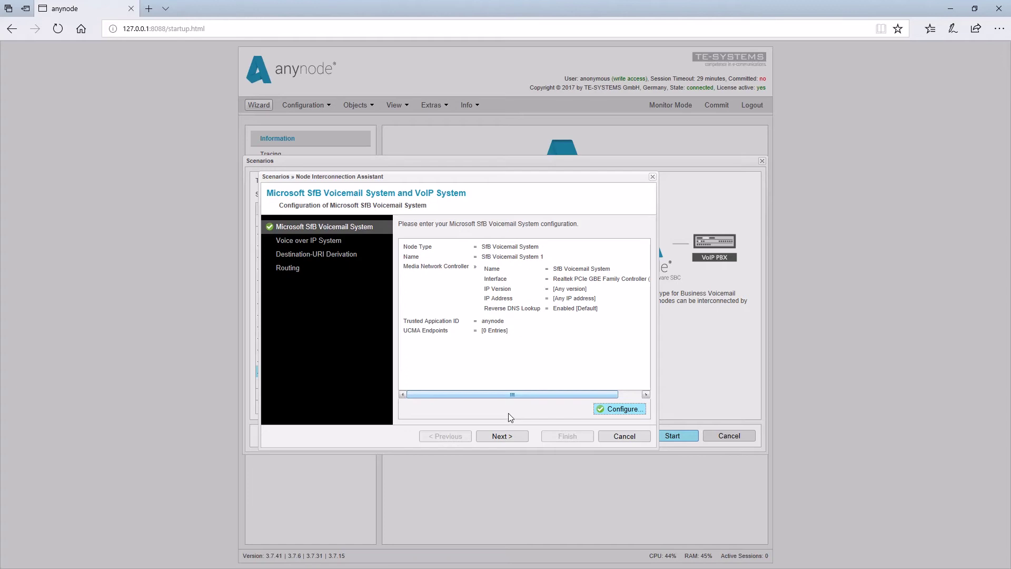
Start the Voice over IP System node with the Cisco Unified Communications Manager preset.
{"action": "left_click", "coordinate": [509, 439]}
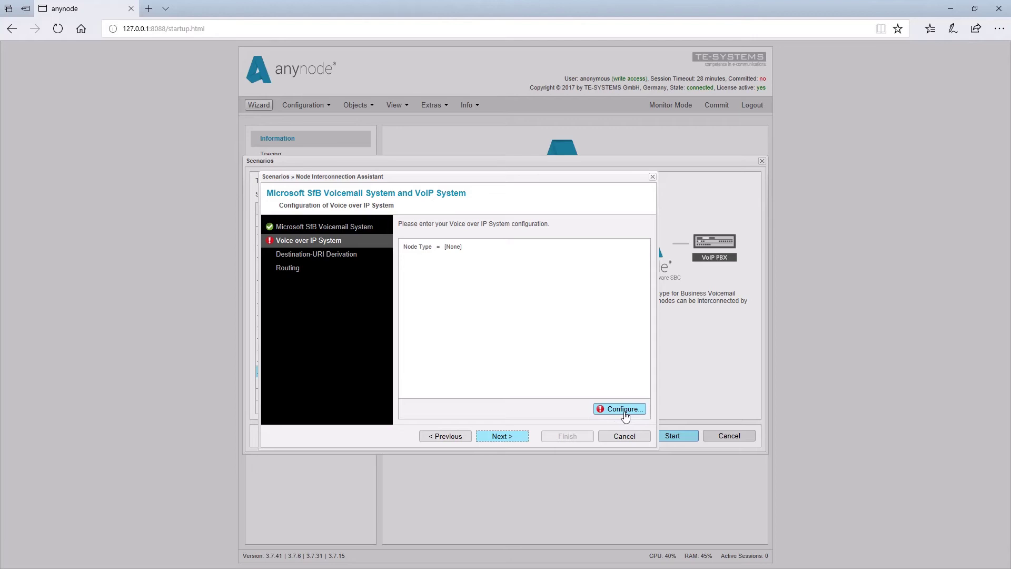
{"action": "left_click", "coordinate": [623, 411]}
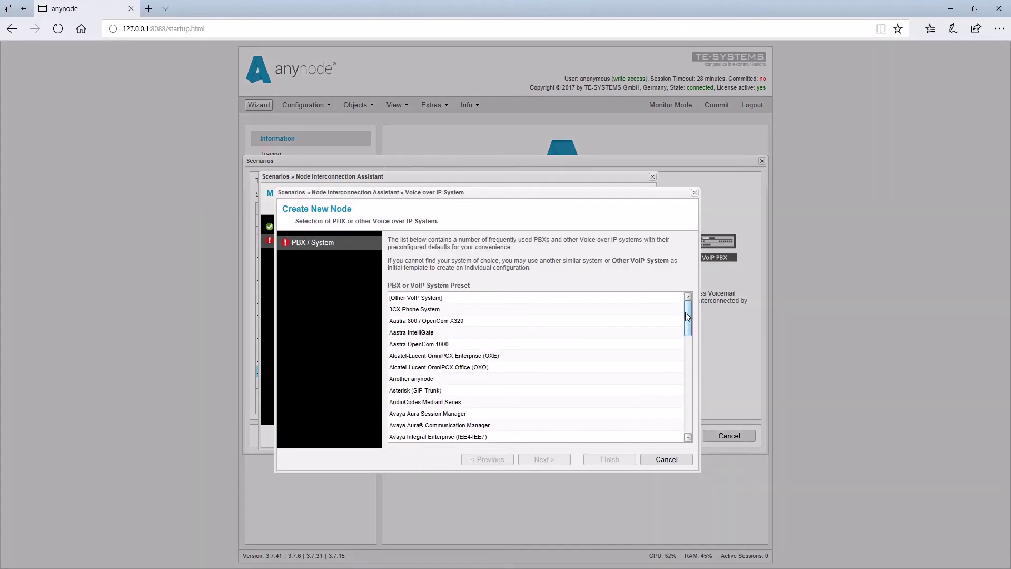
{"action": "left_click_drag", "start_coordinate": [688, 309], "coordinate": [690, 416]}
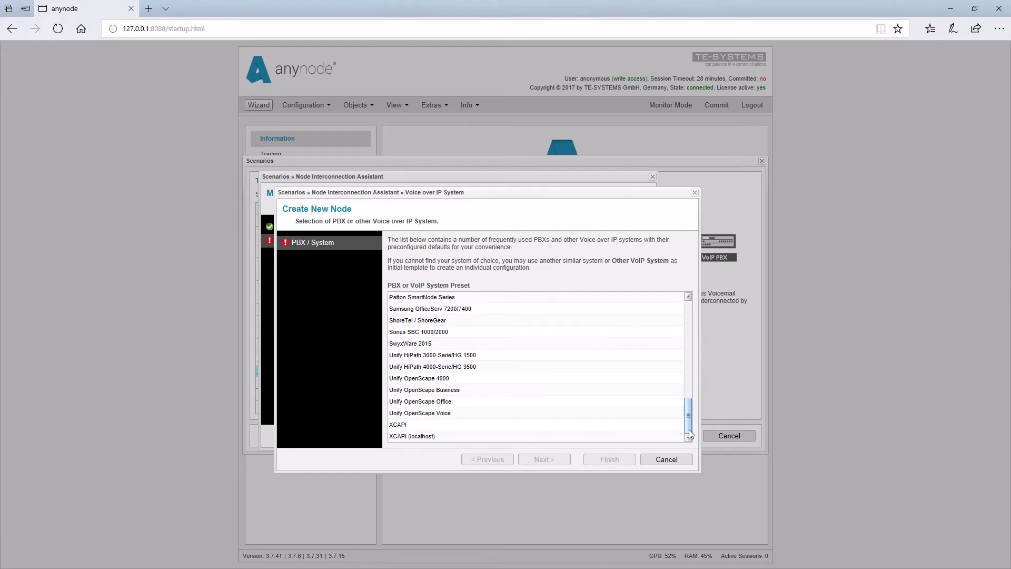
{"action": "left_click_drag", "start_coordinate": [687, 408], "coordinate": [688, 327]}
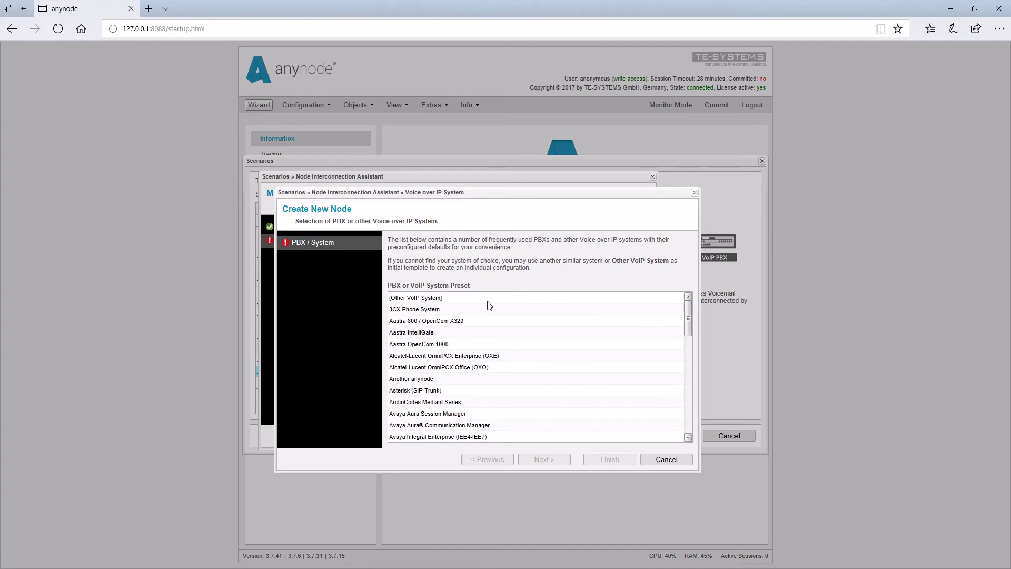
{"action": "left_click", "coordinate": [419, 304]}
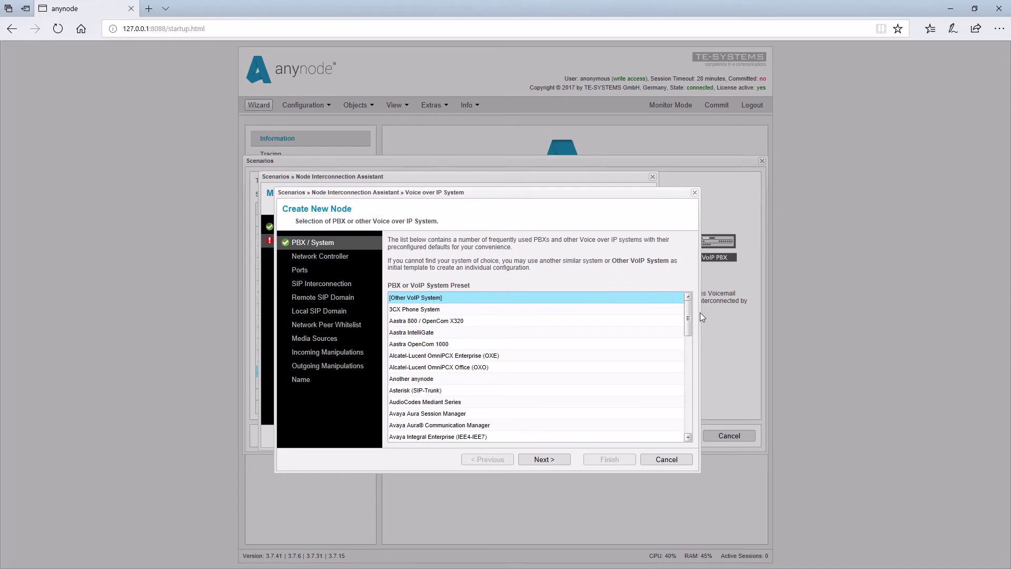
{"action": "left_click_drag", "start_coordinate": [689, 311], "coordinate": [689, 312]}
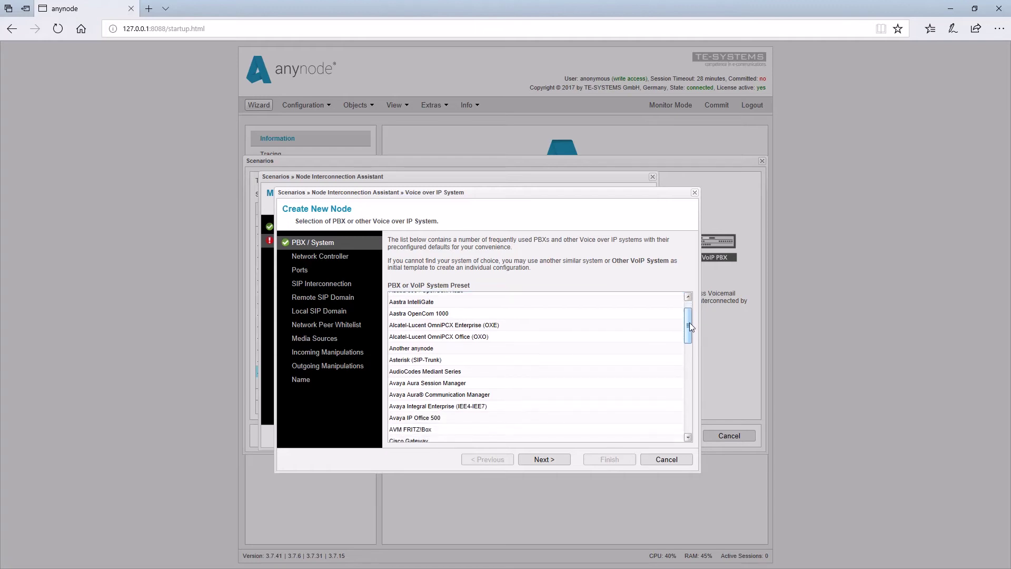
{"action": "scroll", "coordinate": [691, 341], "scroll_direction": "down", "scroll_amount": 2}
{"action": "scroll", "coordinate": [690, 339], "scroll_direction": "down", "scroll_amount": 2}
{"action": "scroll", "coordinate": [687, 336], "scroll_direction": "down", "scroll_amount": 1}
{"action": "left_click", "coordinate": [465, 366]}
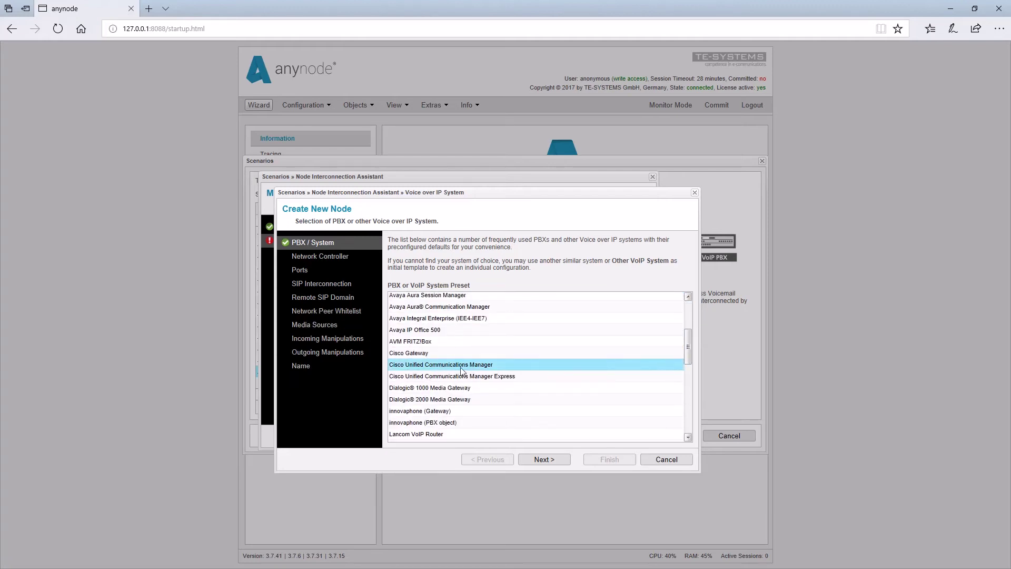
Set the Cisco node's network interface to Realtek PCIe GBE Family Controller (Ethernet).
{"action": "left_click", "coordinate": [552, 463]}
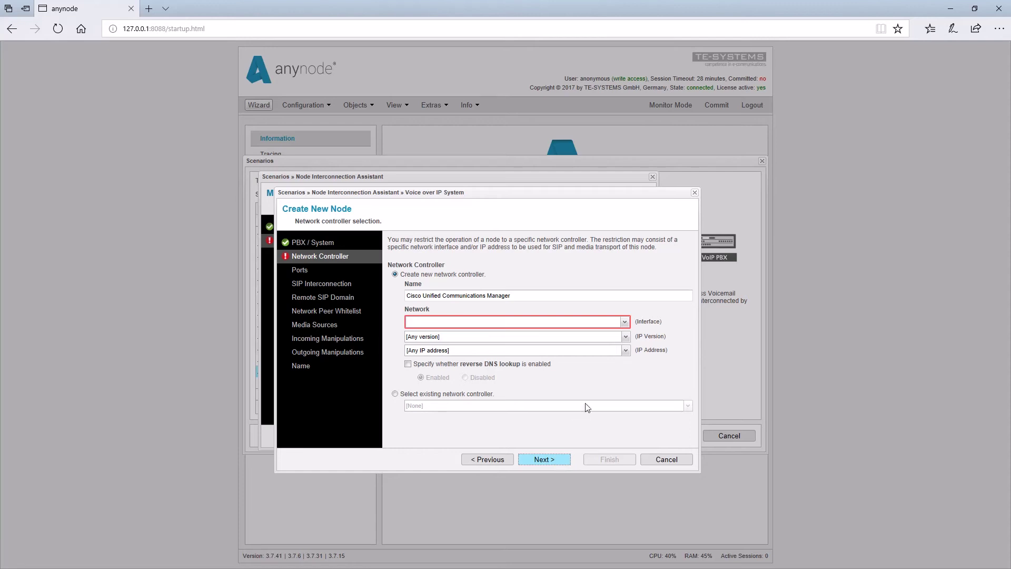
{"action": "left_click", "coordinate": [625, 322]}
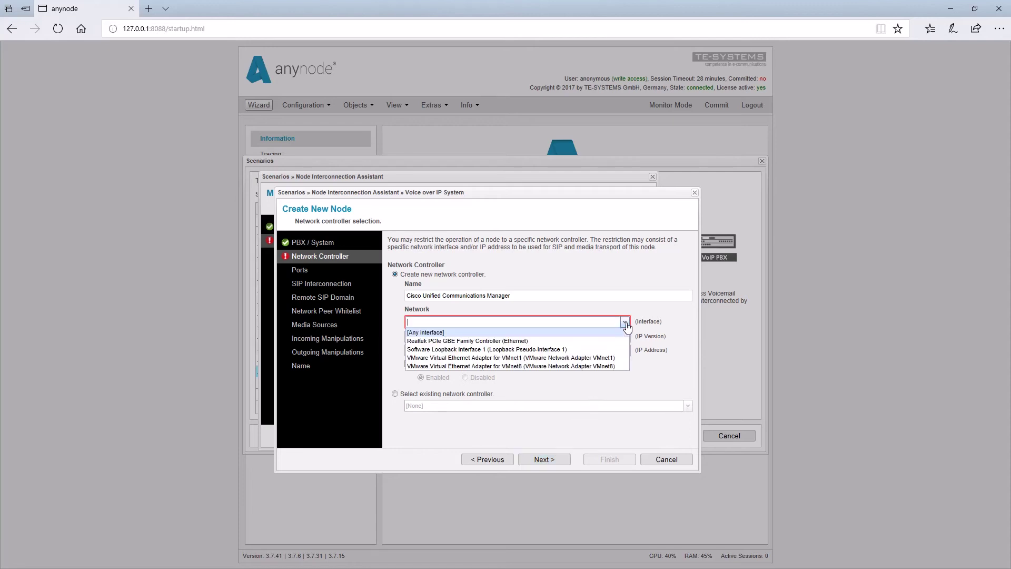
{"action": "left_click", "coordinate": [580, 343]}
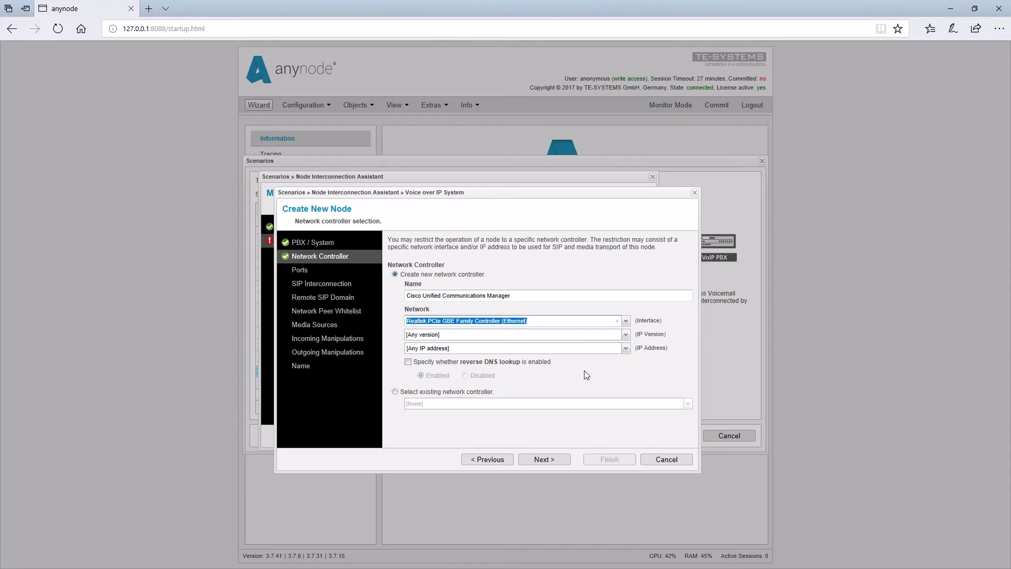
{"action": "left_click", "coordinate": [545, 461]}
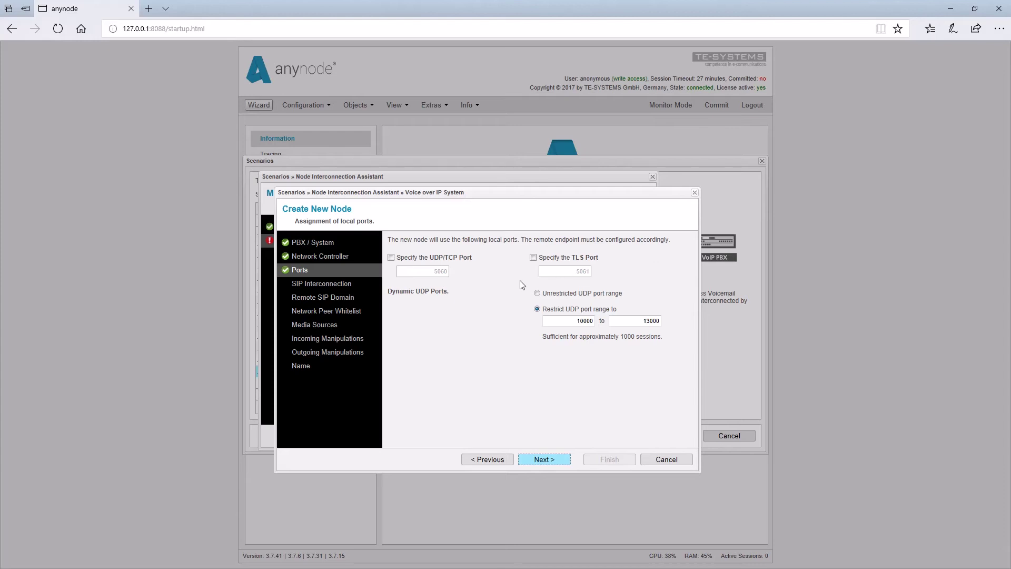
Leave the Cisco node's UDP/TCP port unspecified and advance to SIP Interconnection.
{"action": "left_click", "coordinate": [391, 258]}
{"action": "left_click", "coordinate": [391, 260]}
{"action": "left_click", "coordinate": [559, 465]}
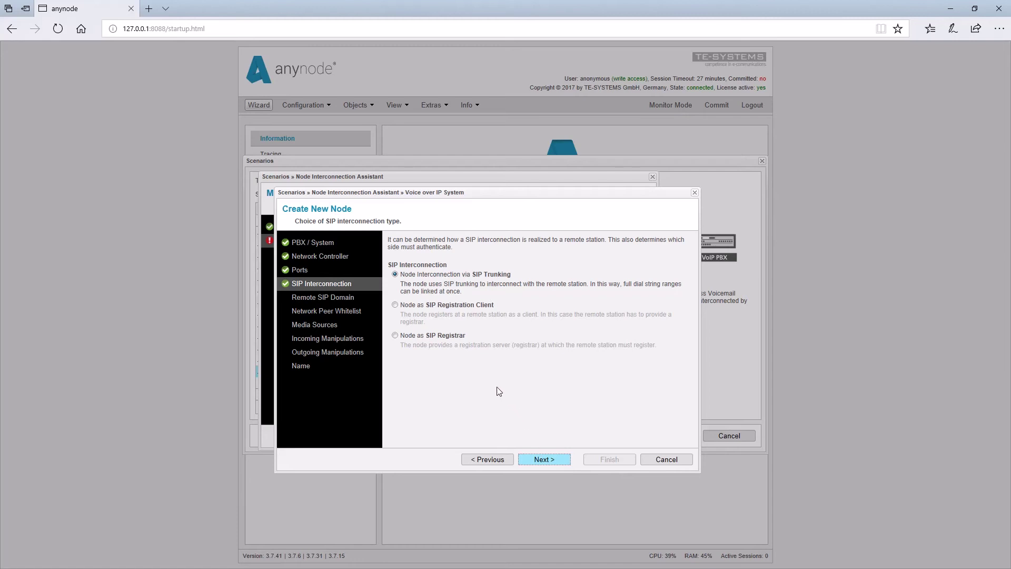
Keep SIP Trunking as the node interconnection and advance to the Remote SIP Domain step.
{"action": "left_click", "coordinate": [401, 340]}
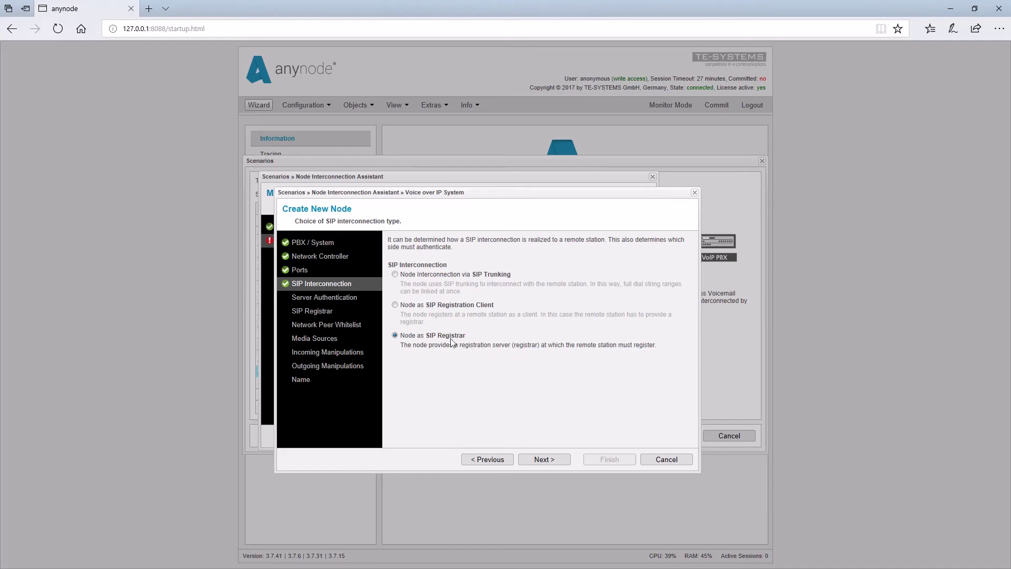
{"action": "left_click", "coordinate": [395, 274]}
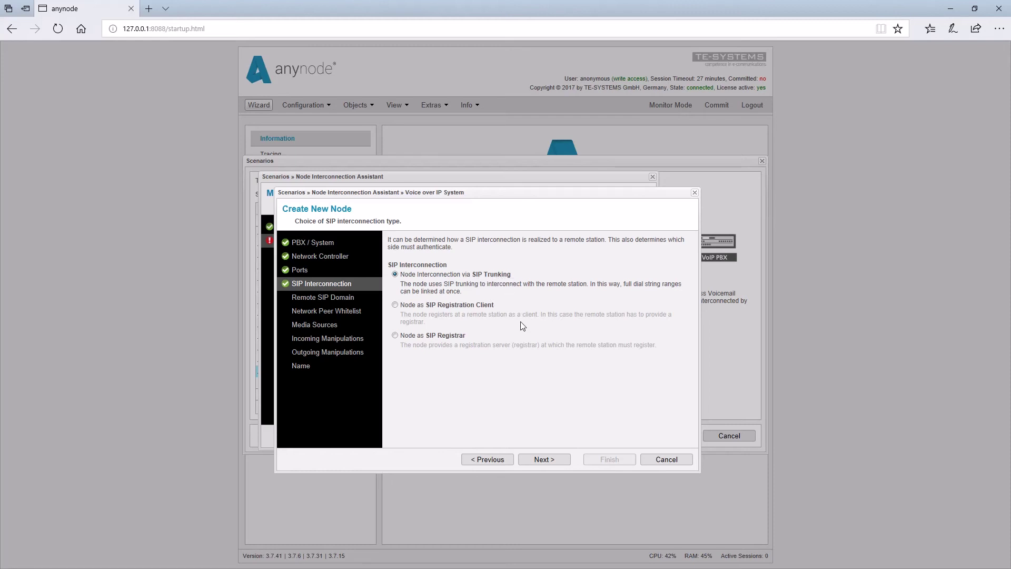
{"action": "left_click", "coordinate": [543, 458]}
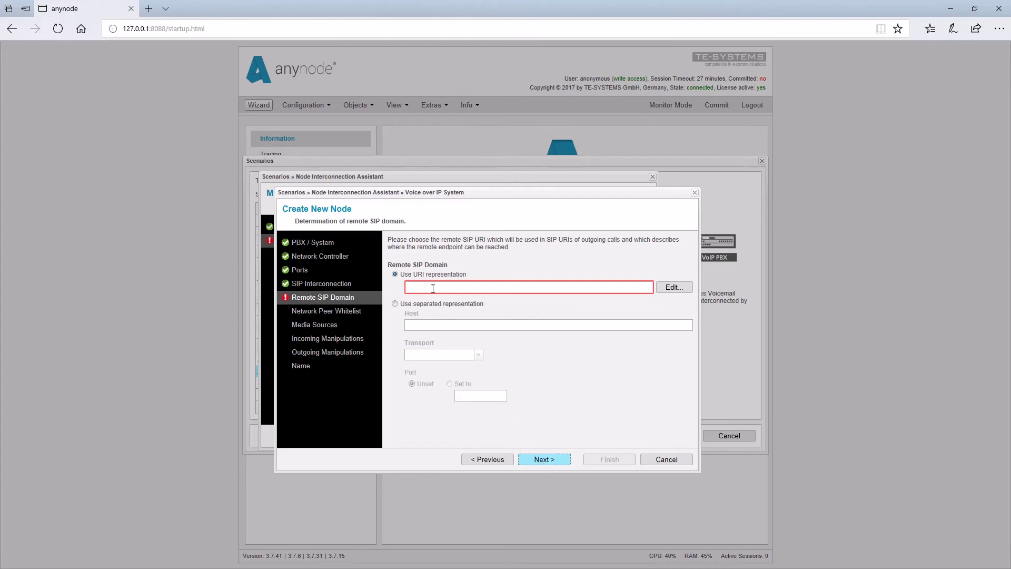
Enter remote SIP domain sip:cisco.te-systems.com, keep the default peer whitelist, and advance.
{"action": "left_click", "coordinate": [418, 286]}
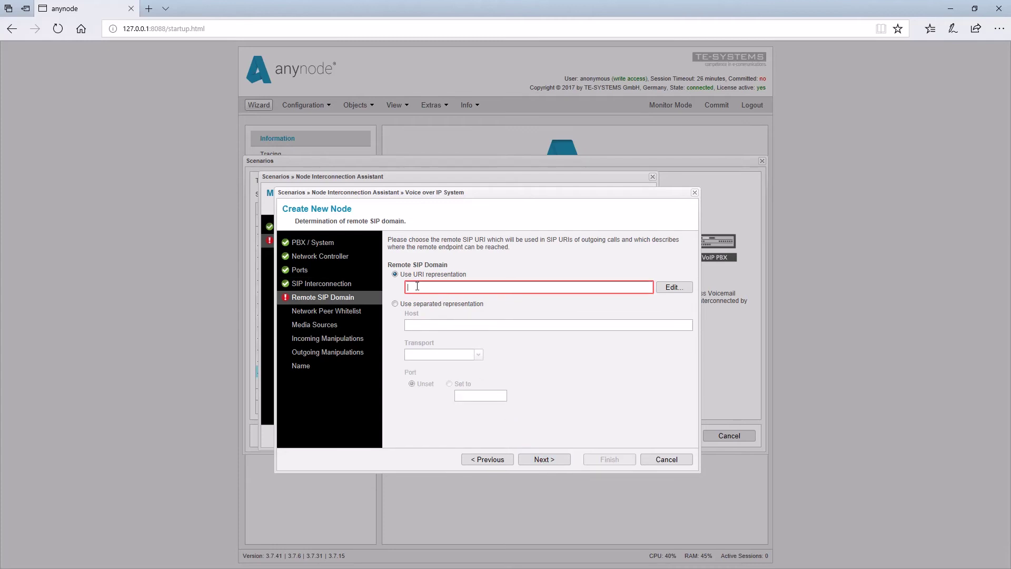
{"action": "type", "text": "cisc"}
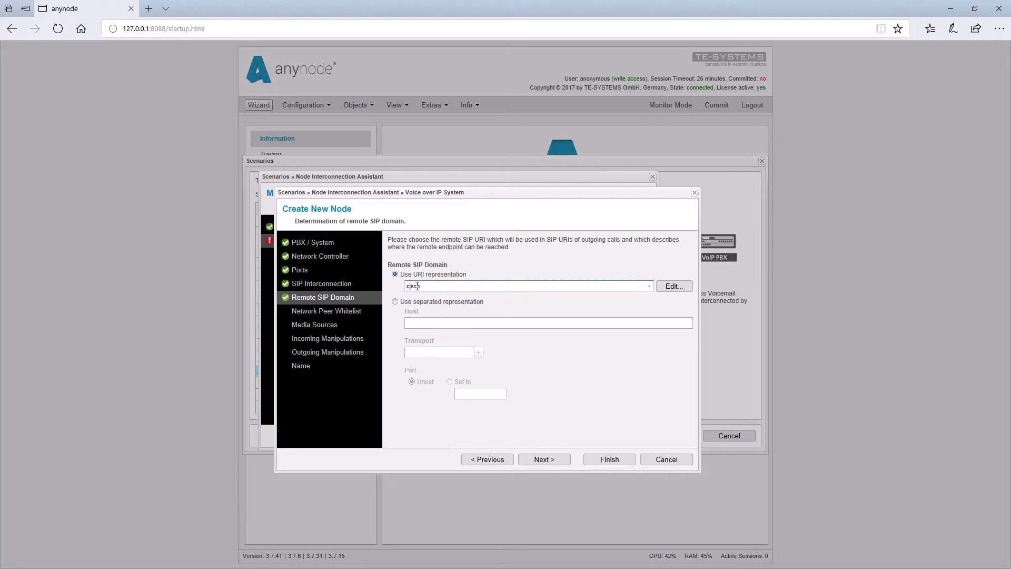
{"action": "type", "text": "sip:cisco.t"}
{"action": "type", "text": "e-systems.com"}
{"action": "left_click", "coordinate": [396, 302]}
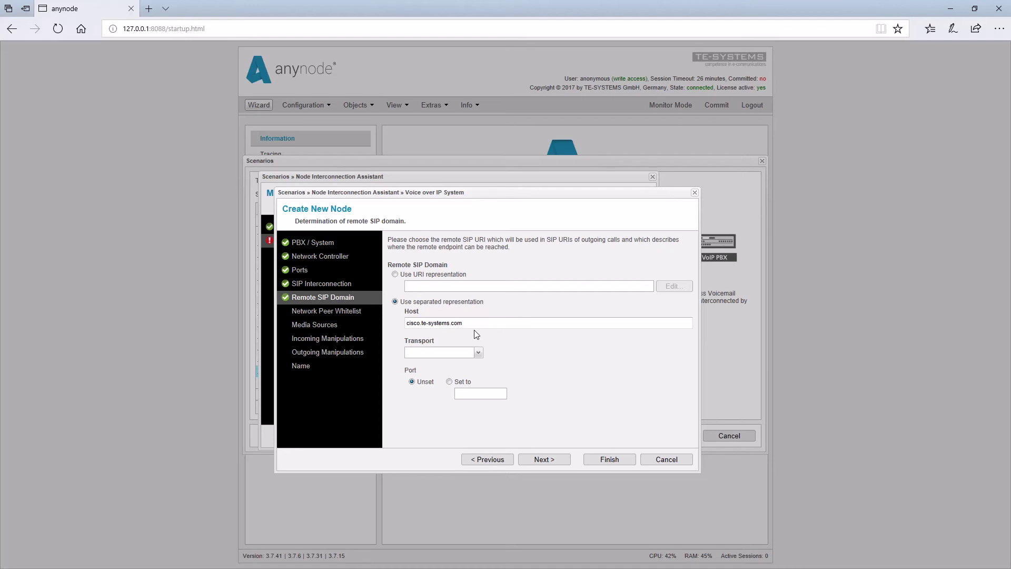
{"action": "left_click", "coordinate": [395, 274]}
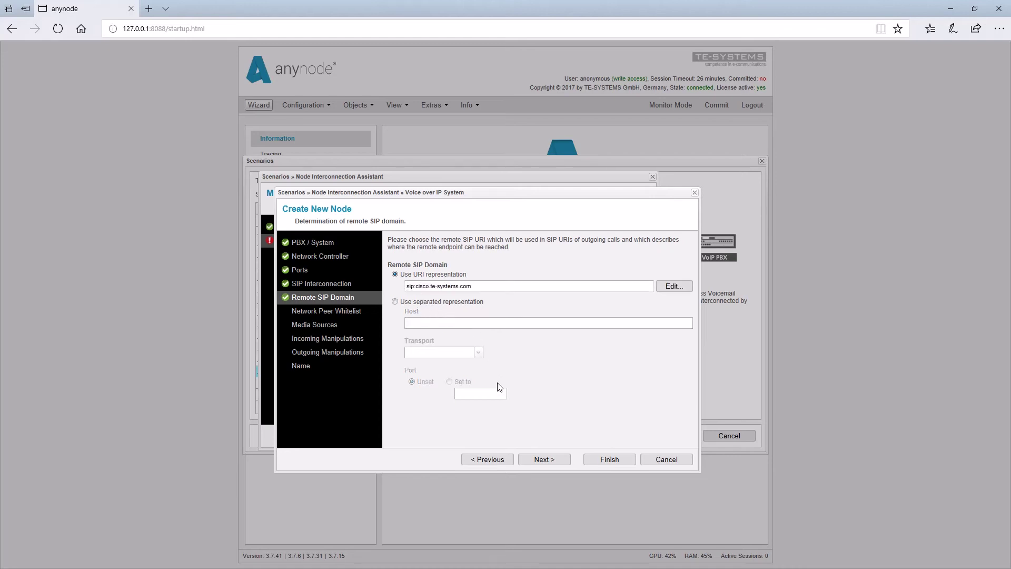
{"action": "left_click", "coordinate": [543, 460]}
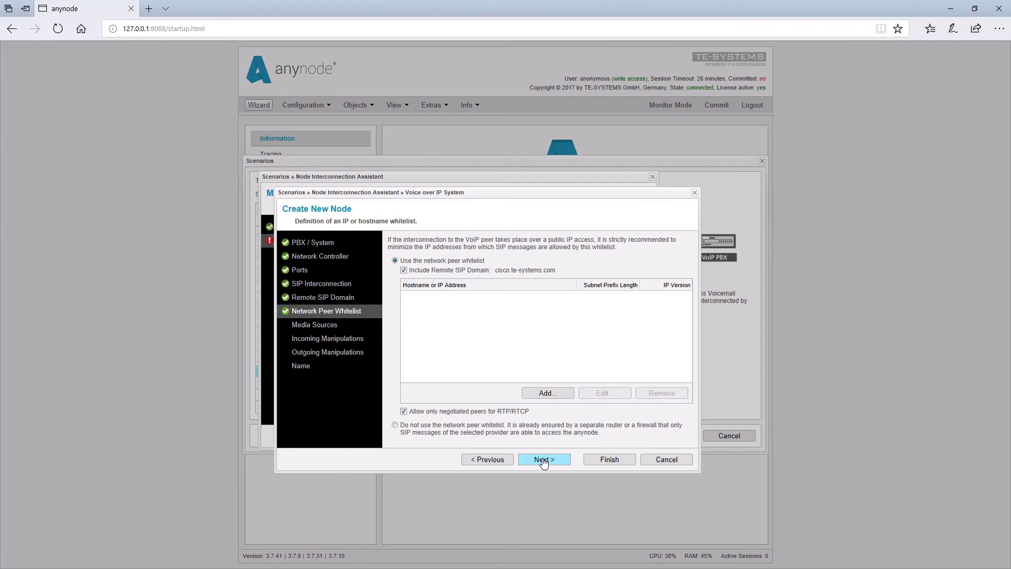
{"action": "left_click", "coordinate": [544, 462]}
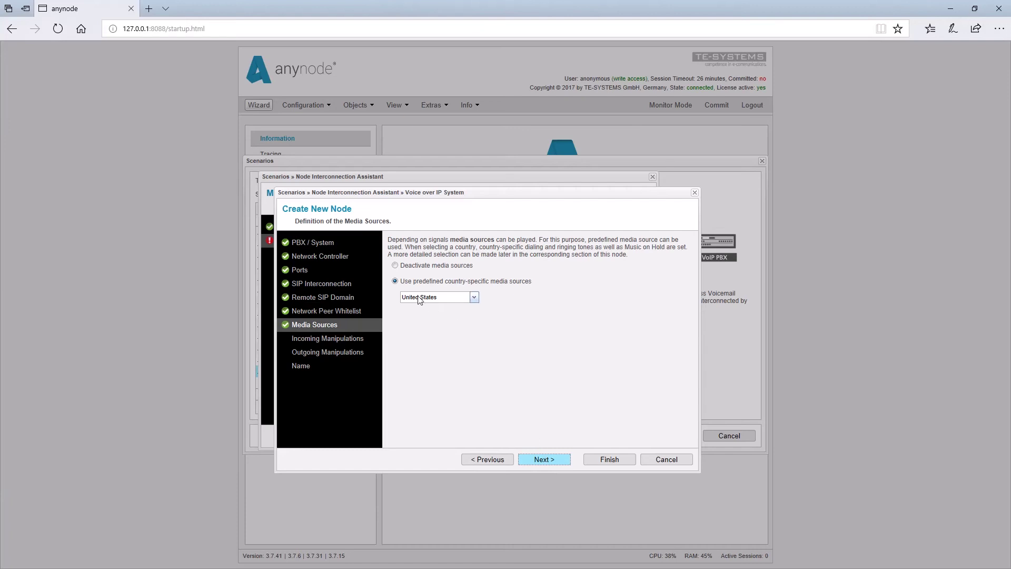
Keep United States as the media source country and advance to Incoming Manipulations.
{"action": "left_click", "coordinate": [397, 282]}
{"action": "left_click", "coordinate": [474, 299]}
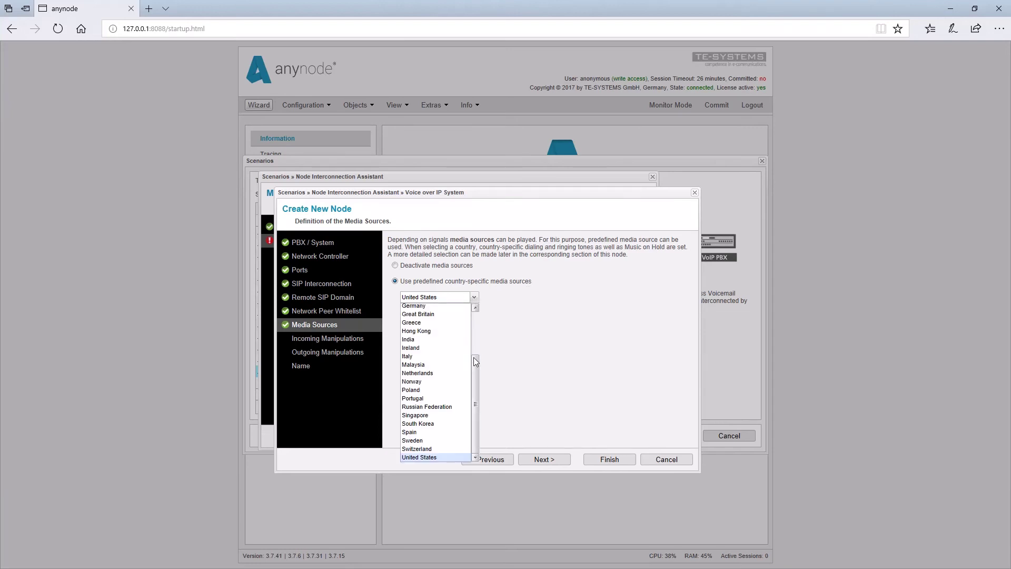
{"action": "mouse_move", "coordinate": [475, 374]}
{"action": "left_mouse_down"}
{"action": "mouse_move", "coordinate": [479, 309]}
{"action": "mouse_move", "coordinate": [476, 393]}
{"action": "left_mouse_up"}
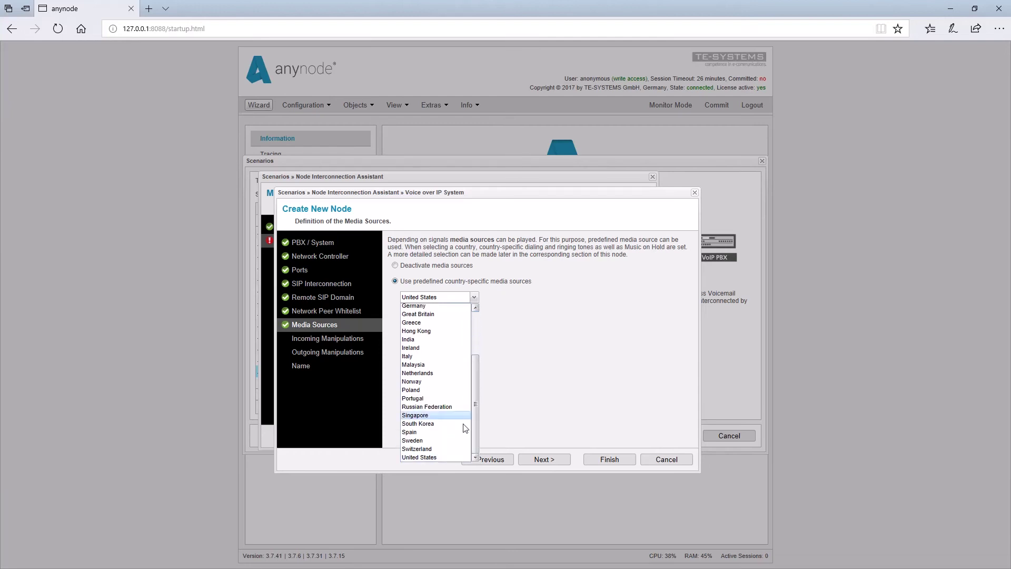
{"action": "left_click", "coordinate": [435, 458]}
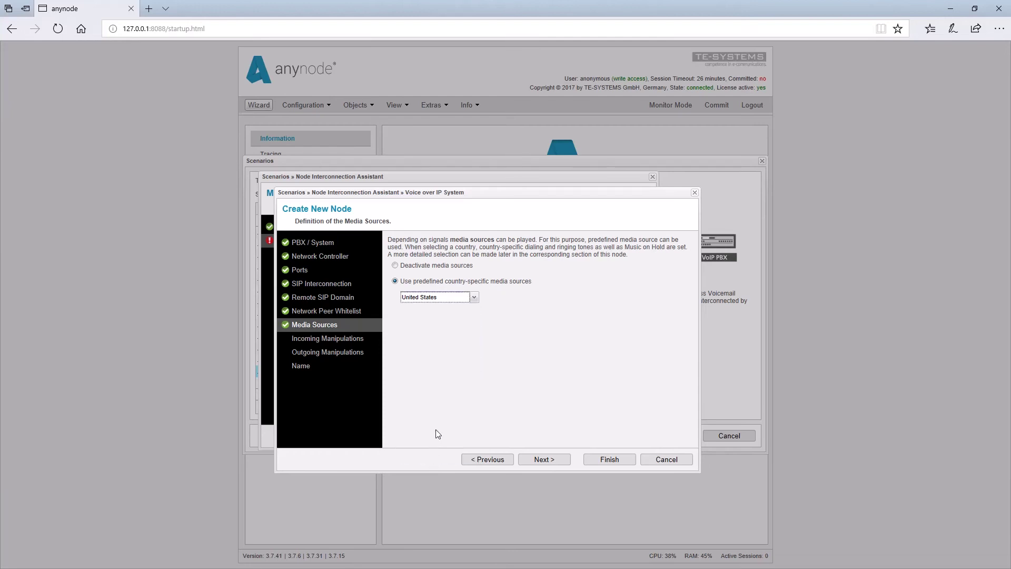
{"action": "left_click", "coordinate": [542, 459]}
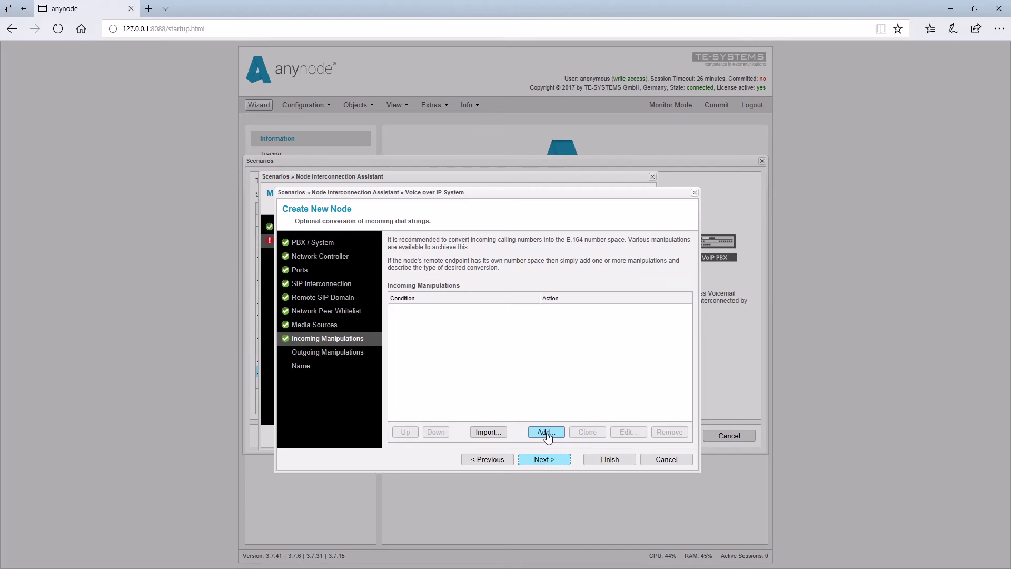
Open the Manipulation Assistant to add a new incoming manipulation.
{"action": "left_click", "coordinate": [545, 436]}
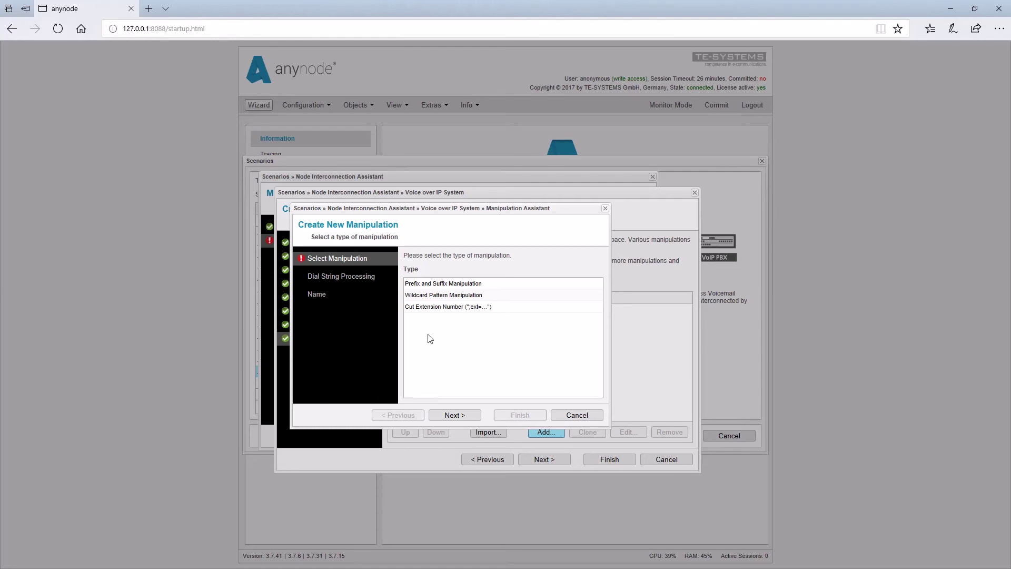
Choose Wildcard Pattern Manipulation as the manipulation type and continue.
{"action": "left_click", "coordinate": [413, 297]}
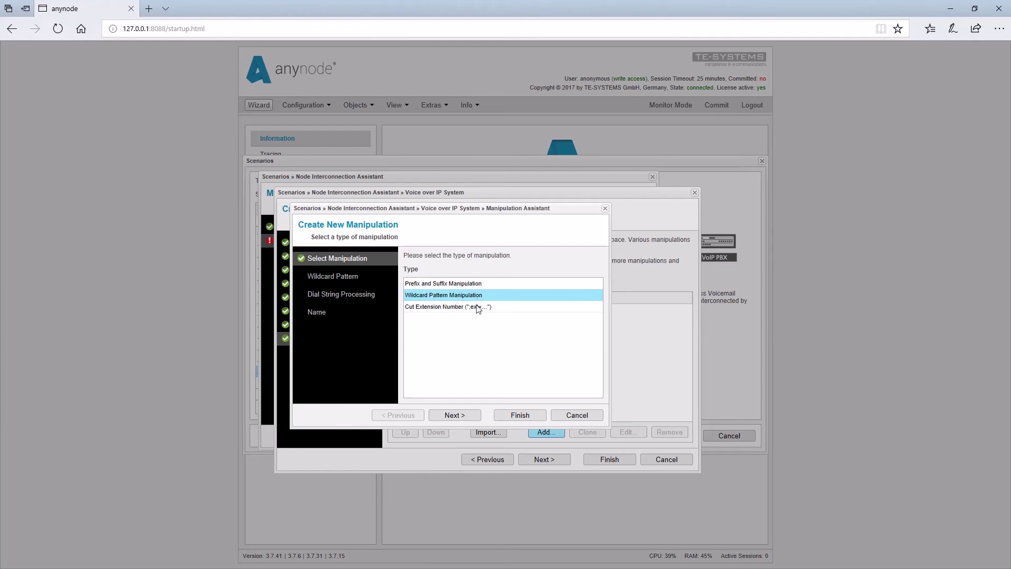
{"action": "left_click", "coordinate": [461, 421]}
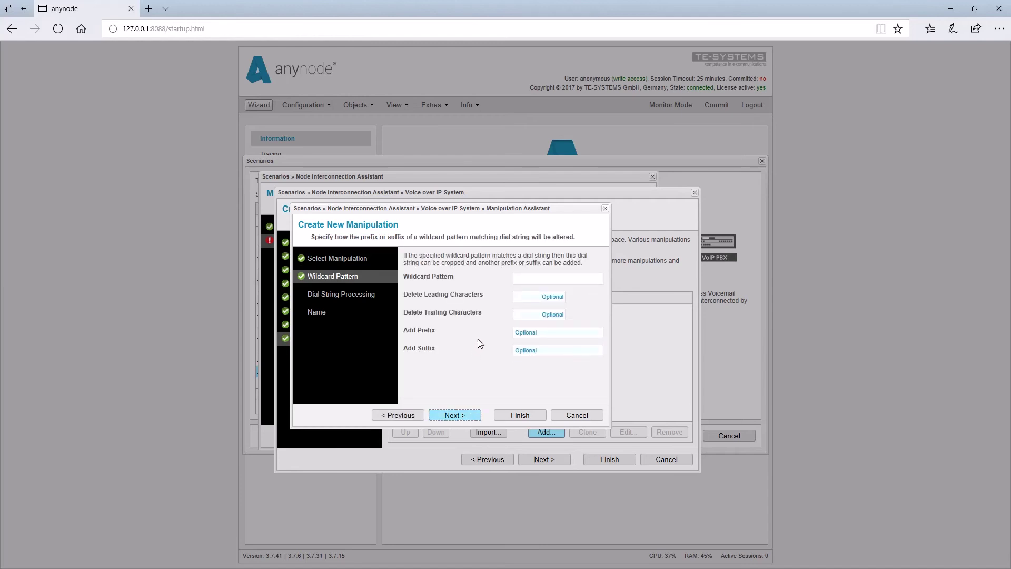
{"action": "left_click", "coordinate": [546, 278]}
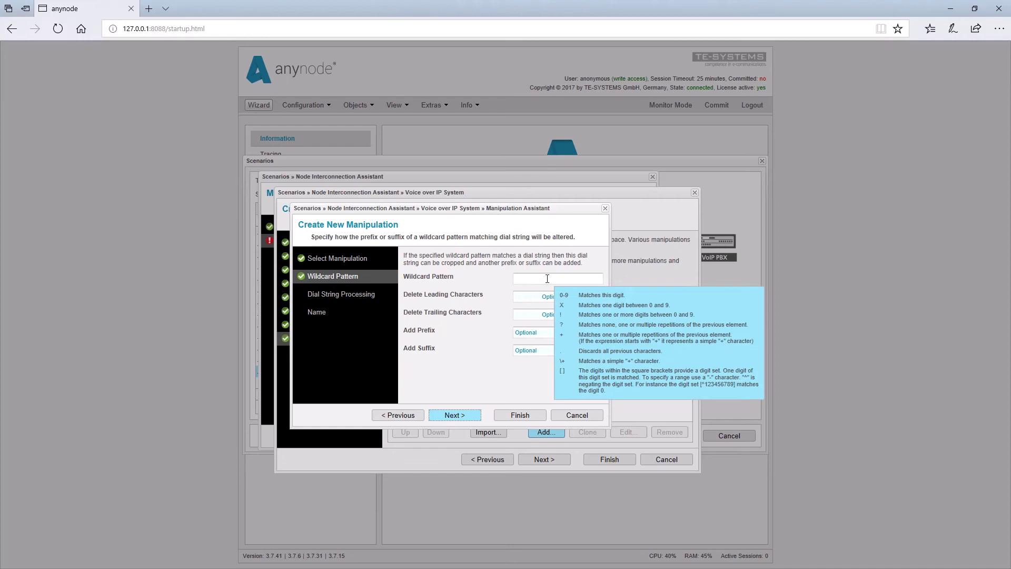
{"action": "left_click", "coordinate": [547, 278]}
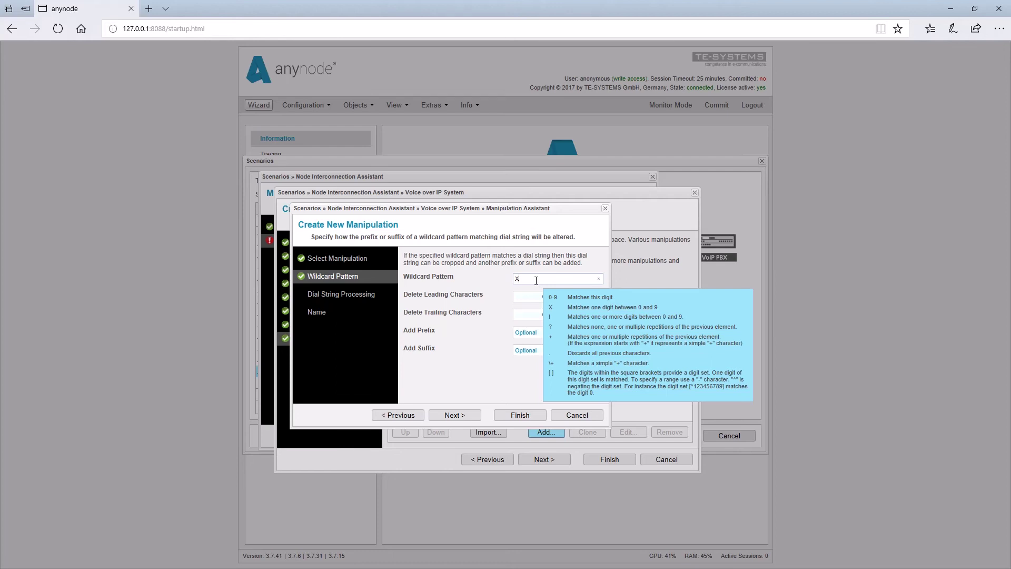
{"action": "type", "text": "XX"}
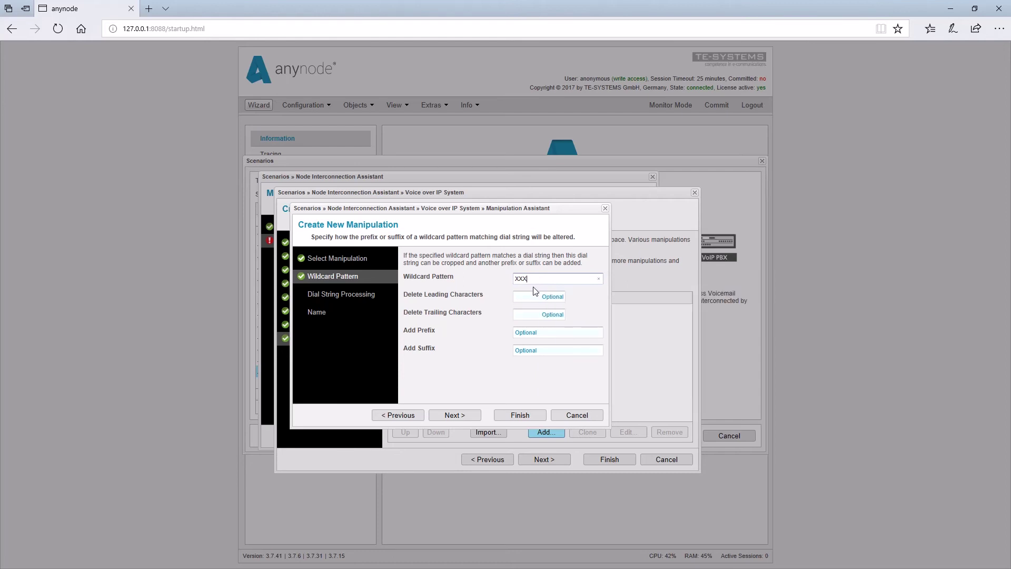
{"action": "left_click", "coordinate": [534, 330]}
Keep the default dial string processing and save the manipulation as e164.
{"action": "left_click", "coordinate": [462, 417]}
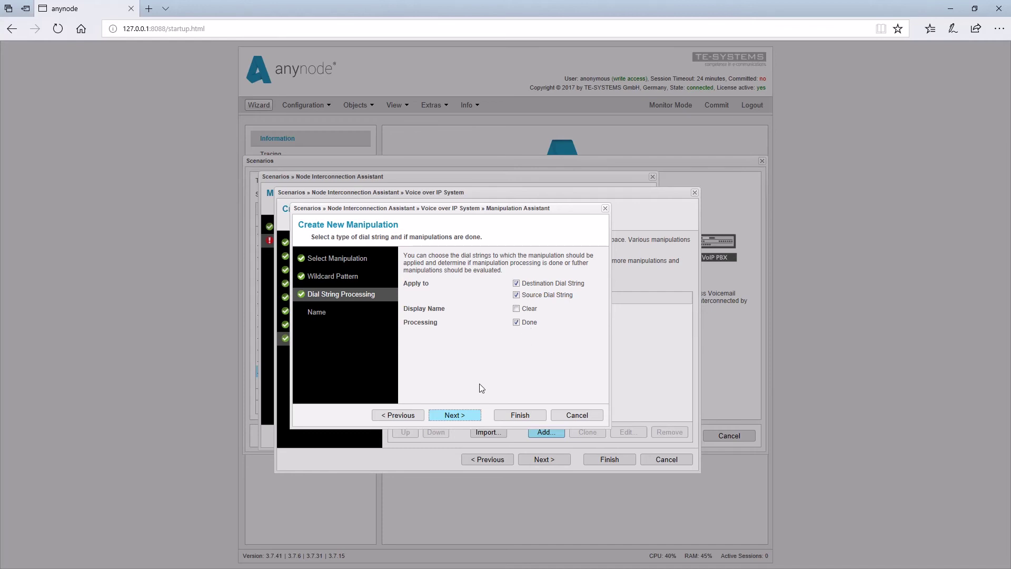
{"action": "left_click", "coordinate": [459, 416]}
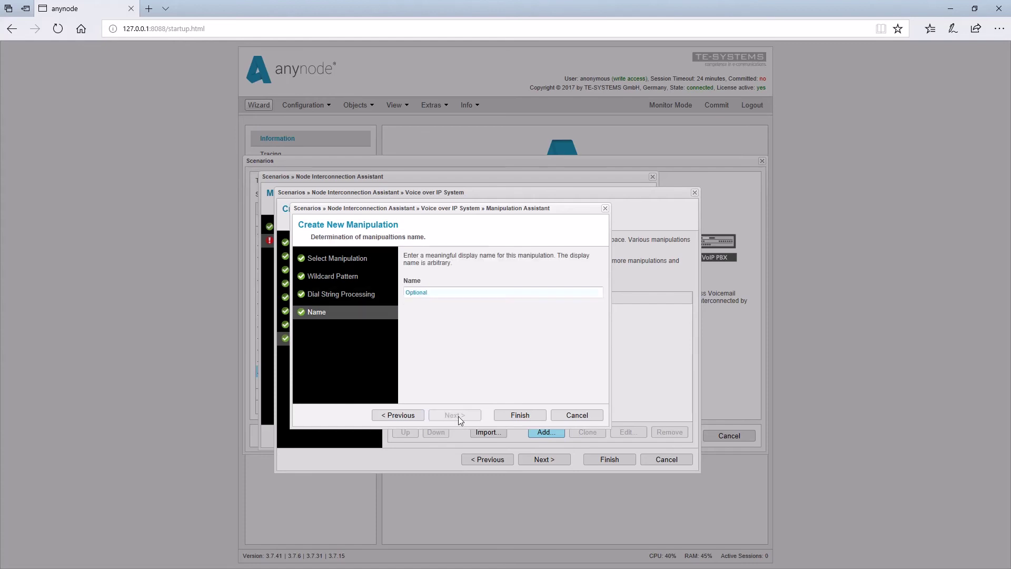
{"action": "left_click", "coordinate": [418, 293]}
{"action": "type", "text": "e1"}
{"action": "type", "text": "64"}
{"action": "left_click", "coordinate": [520, 416]}
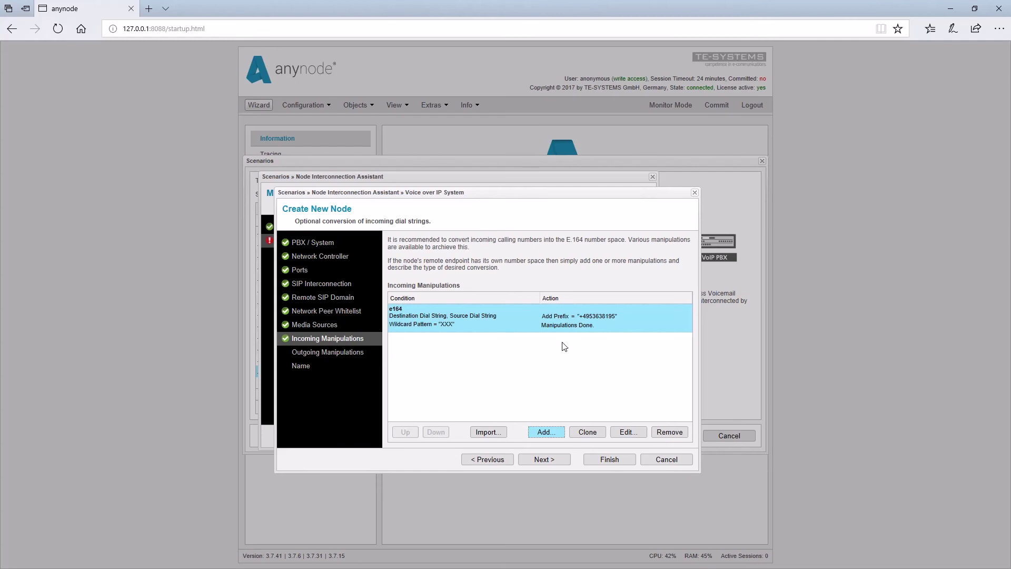
Add a Prefix and Suffix manipulation removing nine leading characters and adding prefix 0.
{"action": "left_click", "coordinate": [543, 433]}
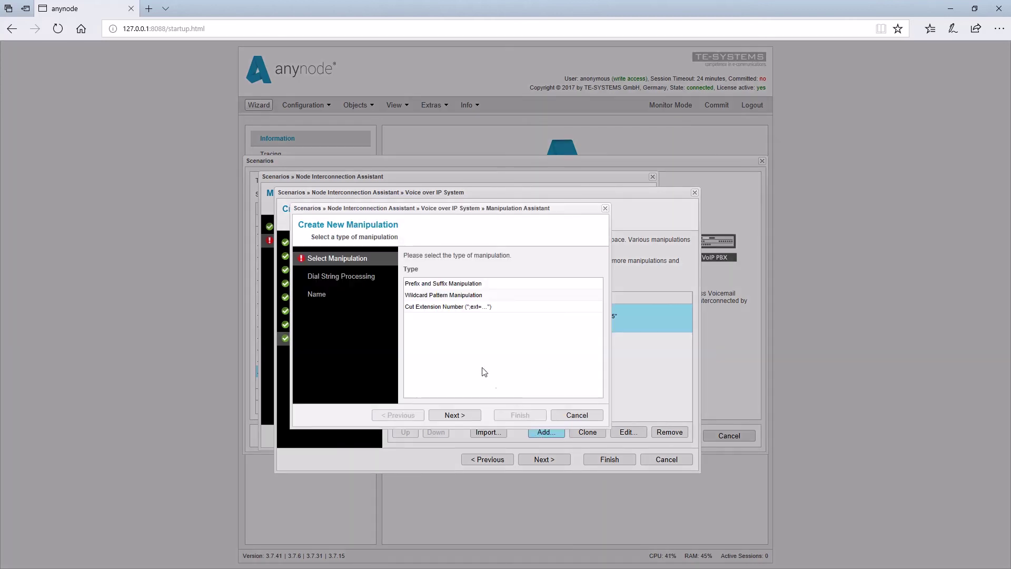
{"action": "left_click", "coordinate": [441, 285]}
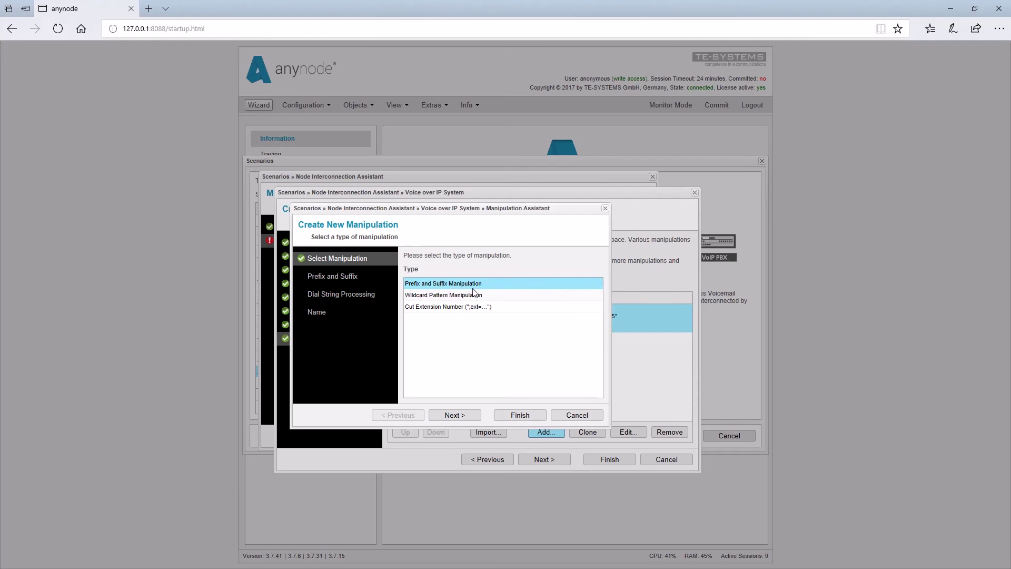
{"action": "left_click", "coordinate": [458, 416]}
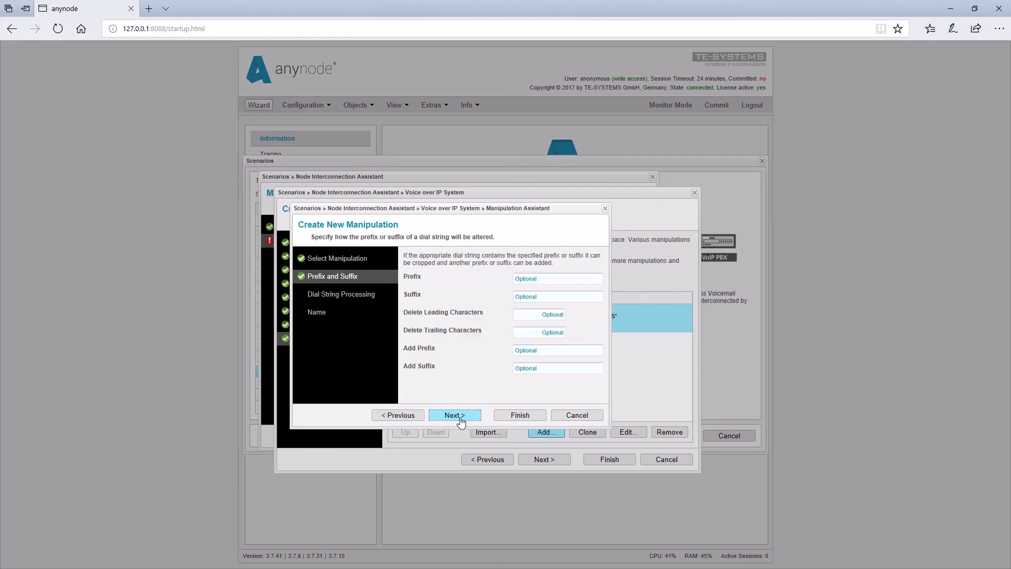
{"action": "left_click", "coordinate": [528, 279]}
{"action": "type", "text": "an"}
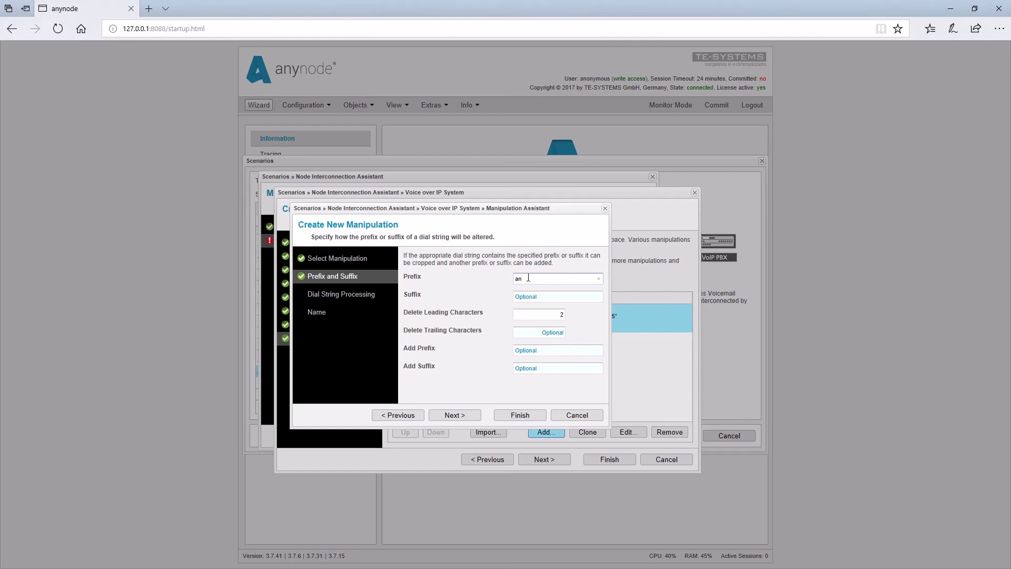
{"action": "type", "text": "ymous"}
{"action": "left_click", "coordinate": [530, 350]}
{"action": "type", "text": "0"}
{"action": "key", "text": "Tab"}
{"action": "type", "text": "9"}
{"action": "left_click", "coordinate": [521, 357]}
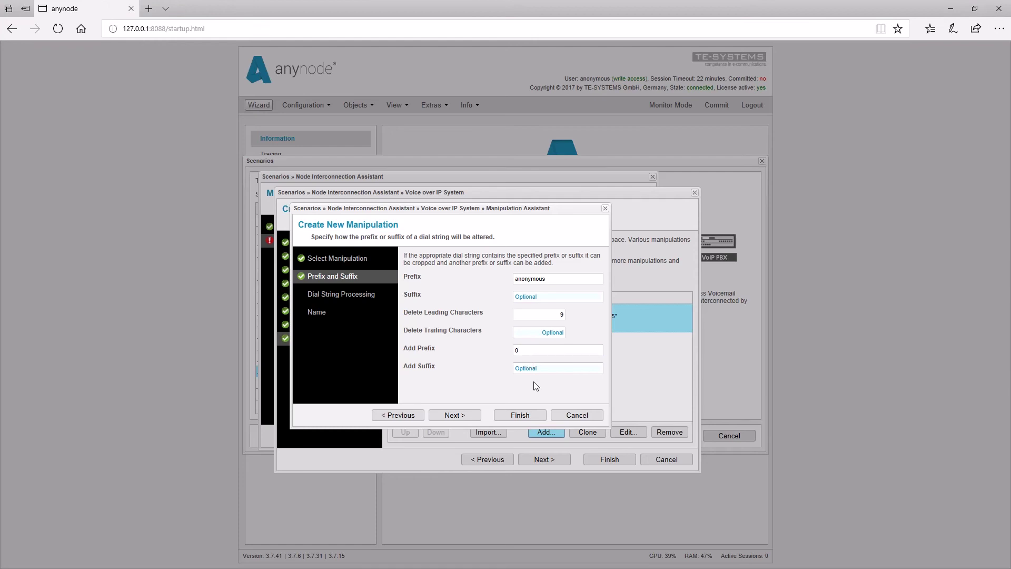
Keep the default dial string processing and save the manipulation as 'anonymous'.
{"action": "left_click", "coordinate": [464, 419]}
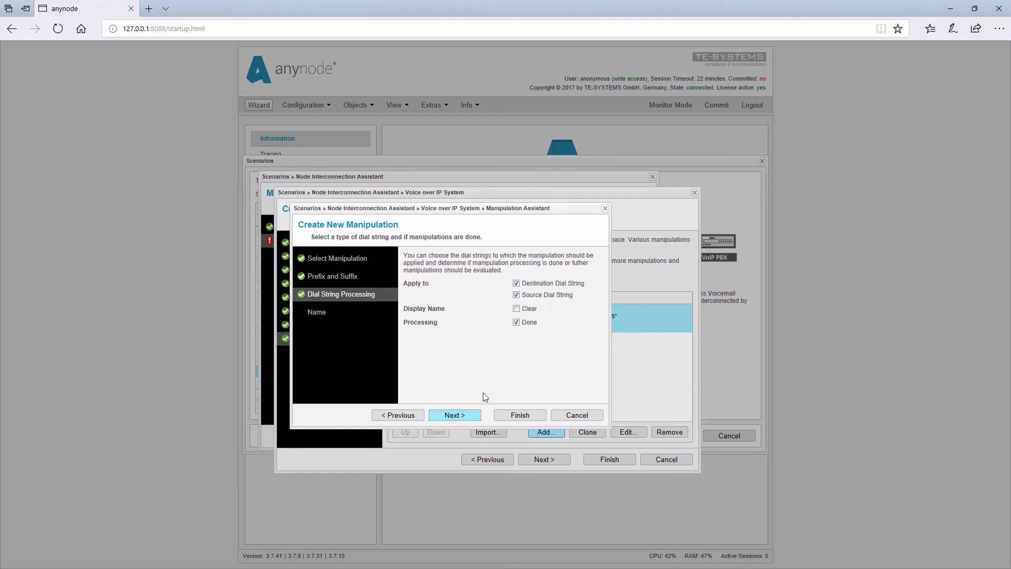
{"action": "left_click", "coordinate": [457, 416]}
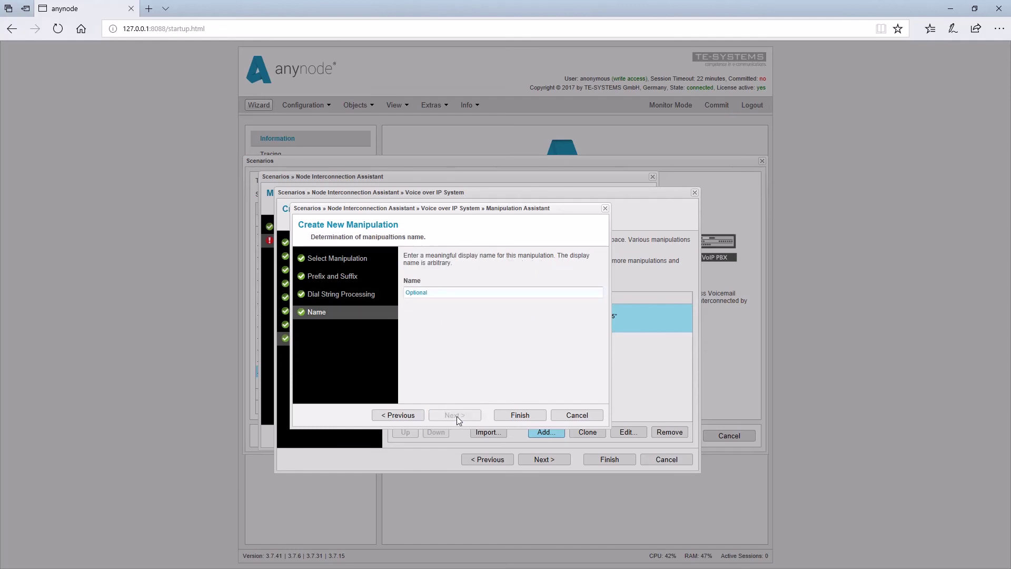
{"action": "left_click", "coordinate": [415, 292]}
{"action": "type", "text": "anonymous"}
{"action": "left_click", "coordinate": [520, 416]}
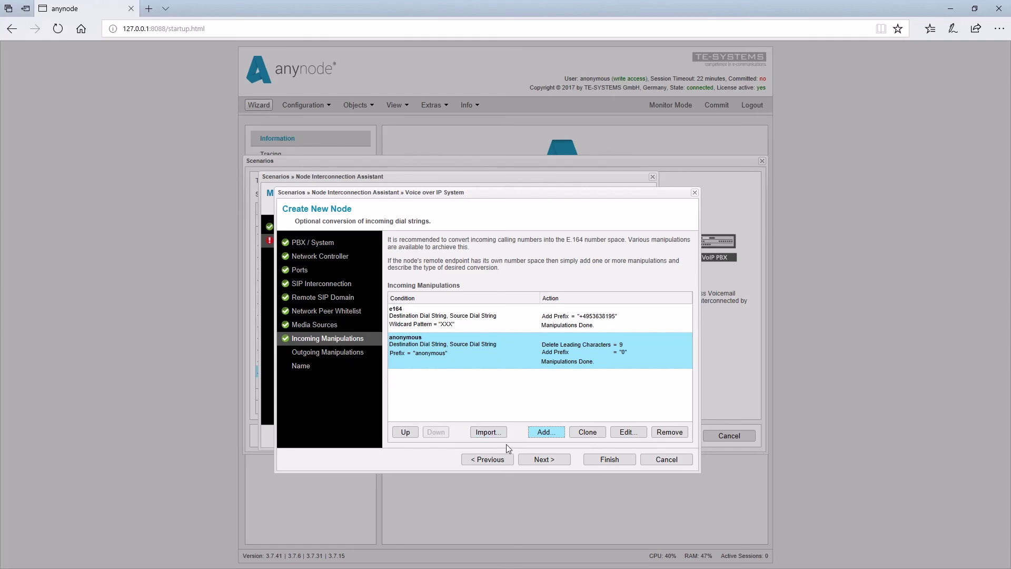
Skip outgoing manipulations and finish the node named Cisco Unified Communications Manager.
{"action": "left_click", "coordinate": [529, 460]}
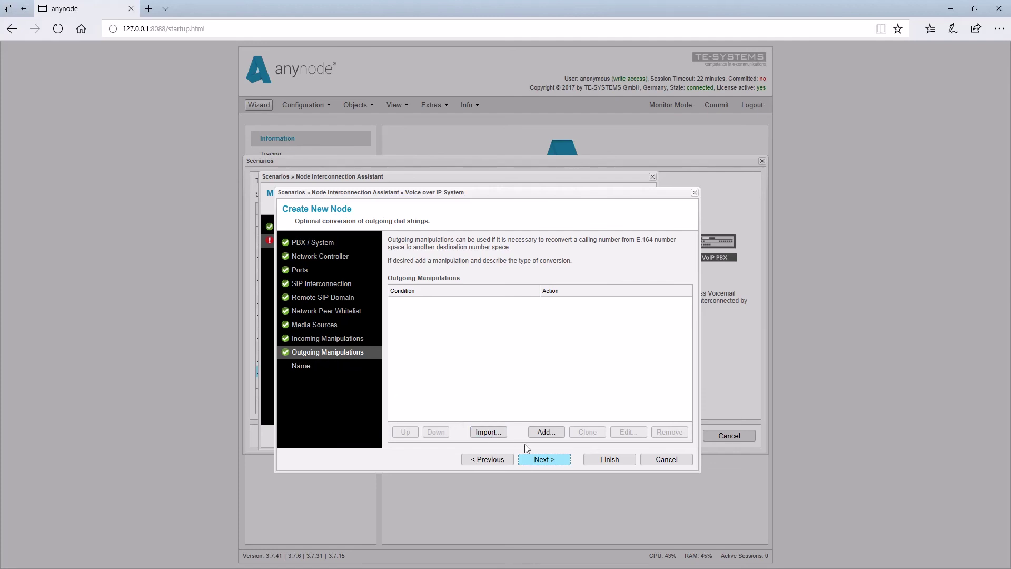
{"action": "left_click", "coordinate": [547, 459]}
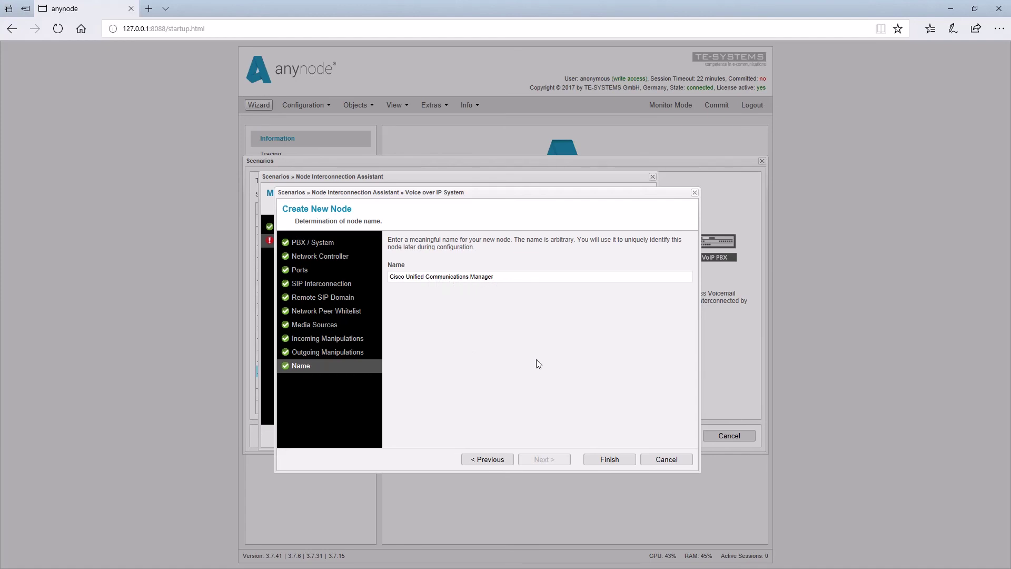
{"action": "left_click", "coordinate": [603, 459]}
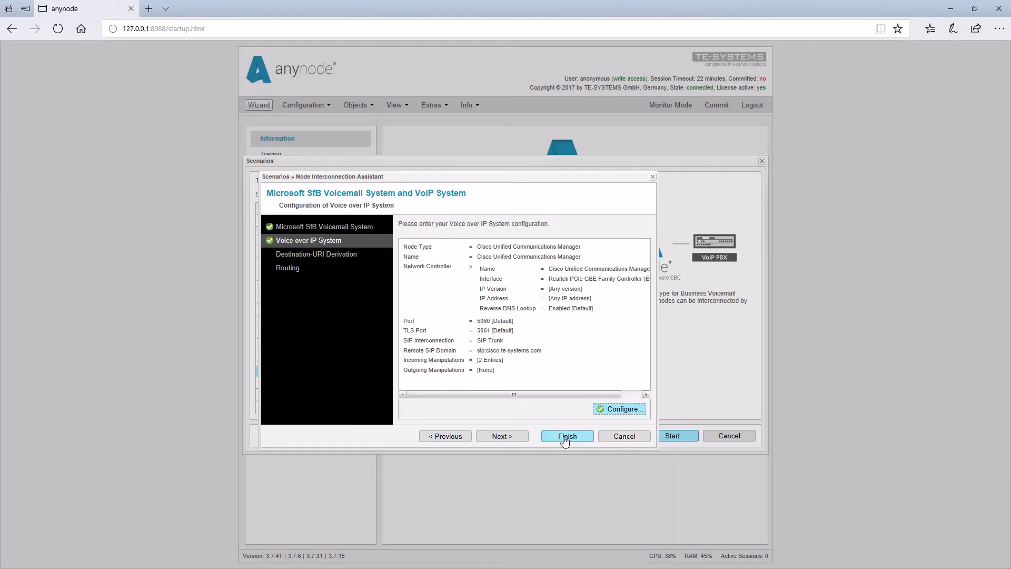
Derive the destination URI from the diversion number, keep direct routing, and finish the assistant.
{"action": "left_click", "coordinate": [504, 436]}
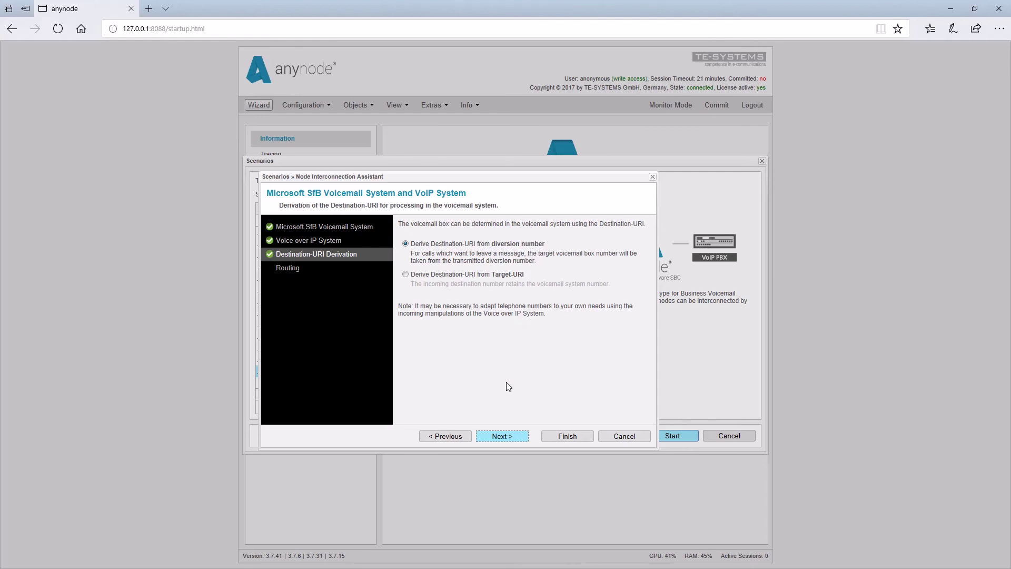
{"action": "left_click", "coordinate": [500, 437]}
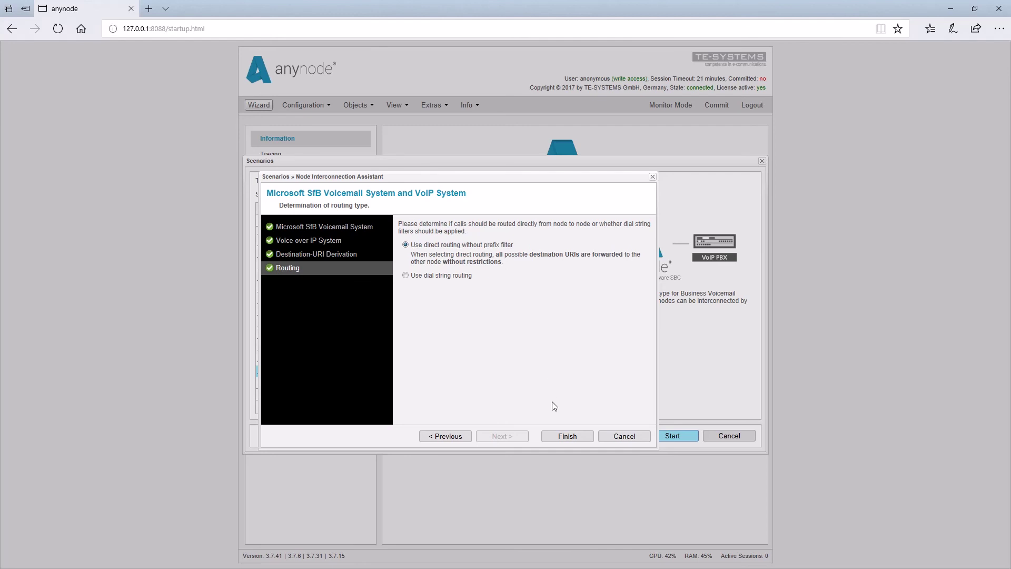
{"action": "left_click", "coordinate": [565, 439]}
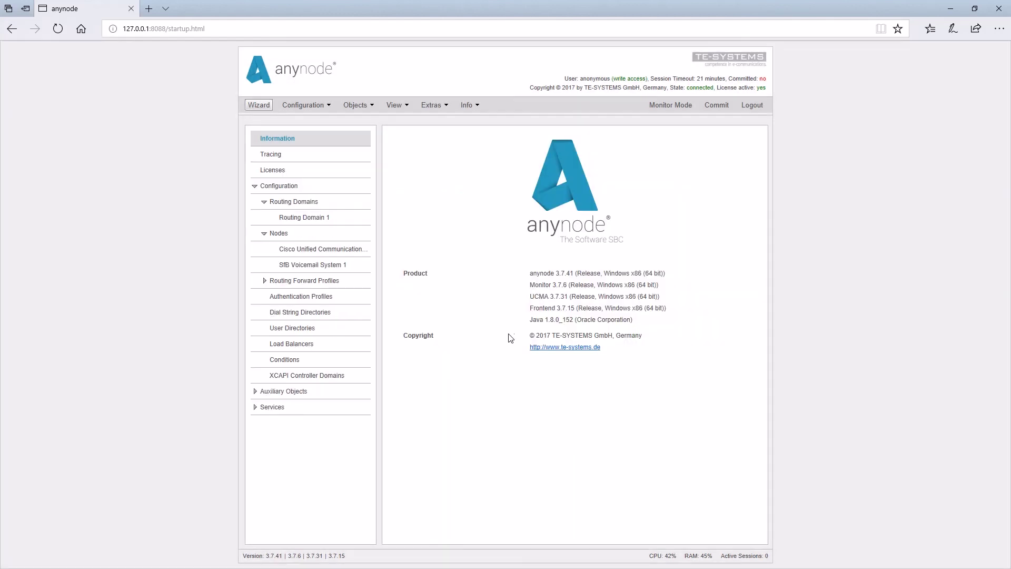
Commit the configuration and check both nodes' status in Monitor Mode.
{"action": "left_click", "coordinate": [717, 105]}
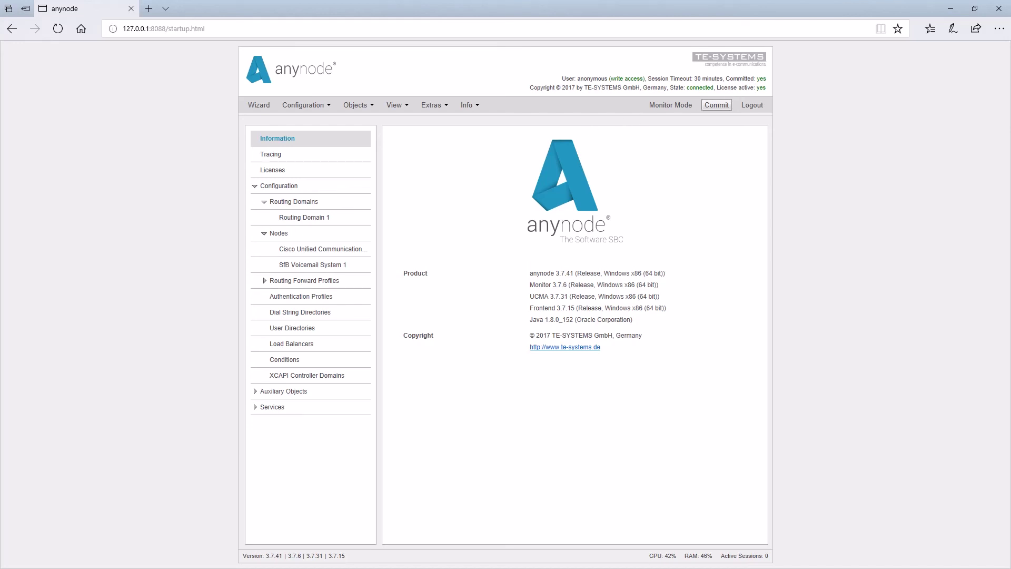
{"action": "left_click", "coordinate": [717, 104]}
{"action": "left_click", "coordinate": [670, 105]}
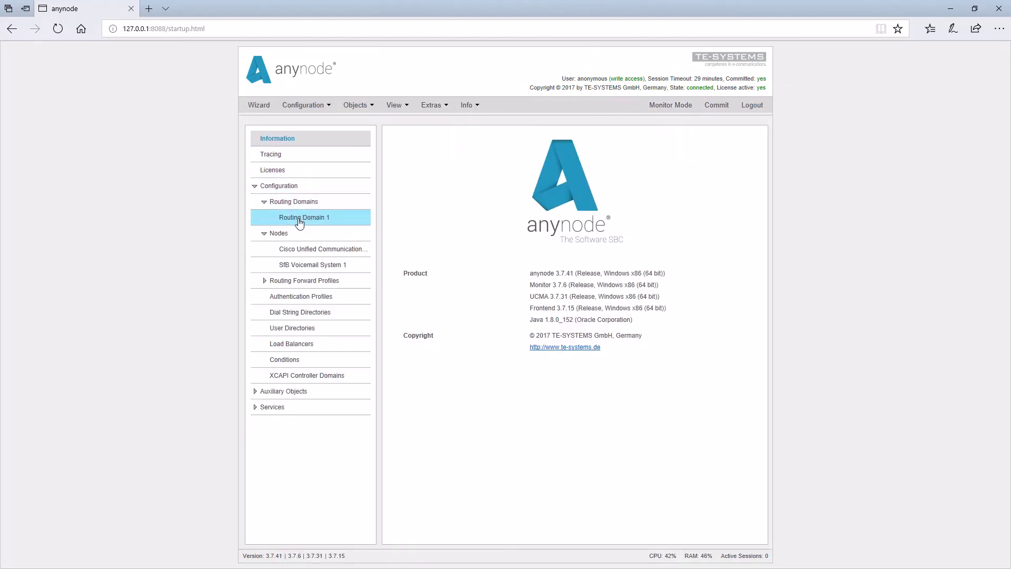
Check Routing Domain 1 and the Cisco node's SIP URI processing, then select SfB Voicemail System 1.
{"action": "left_click", "coordinate": [302, 218]}
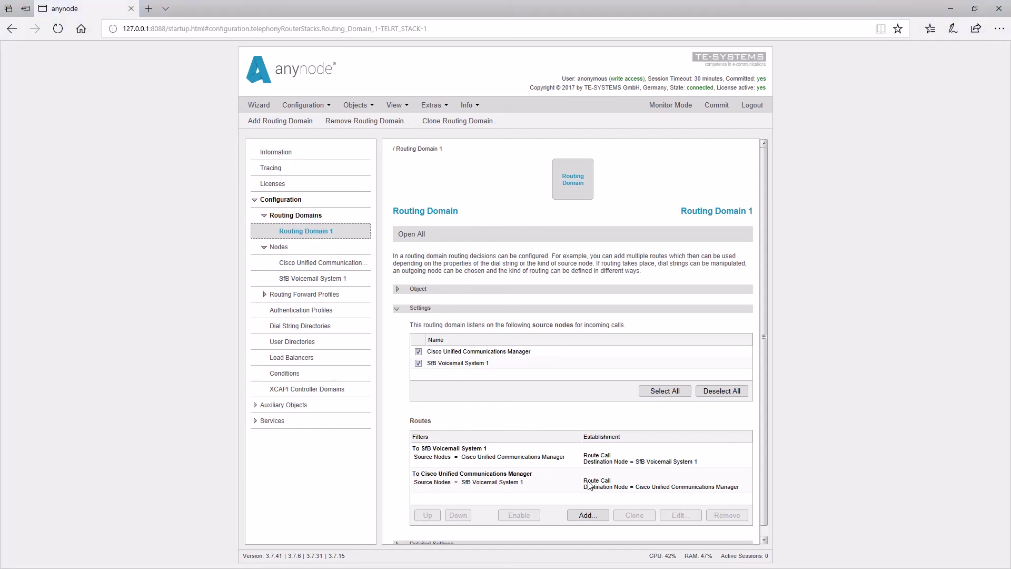
{"action": "left_click", "coordinate": [320, 263]}
{"action": "left_click", "coordinate": [578, 230]}
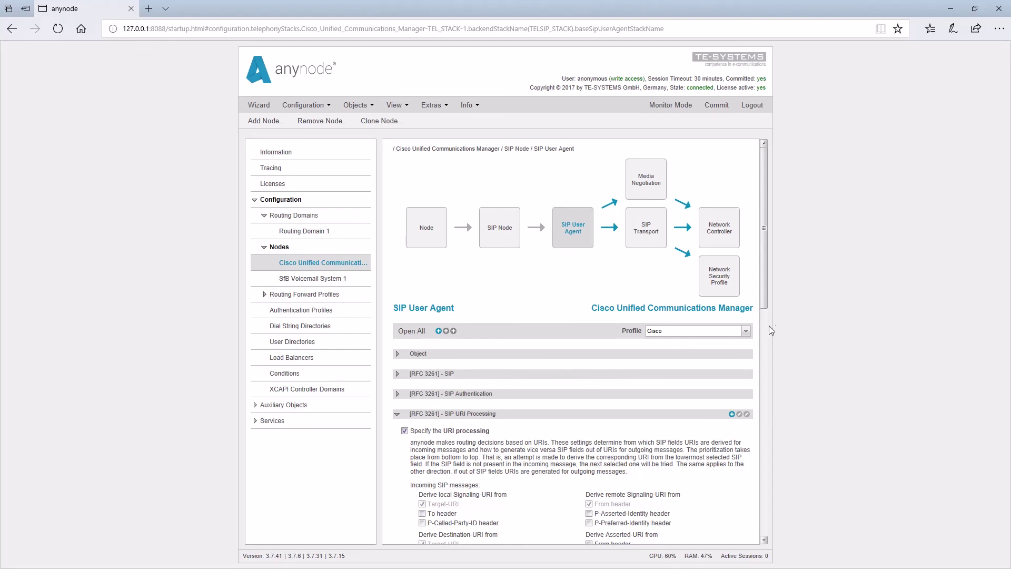
{"action": "left_click_drag", "start_coordinate": [767, 290], "coordinate": [772, 370]}
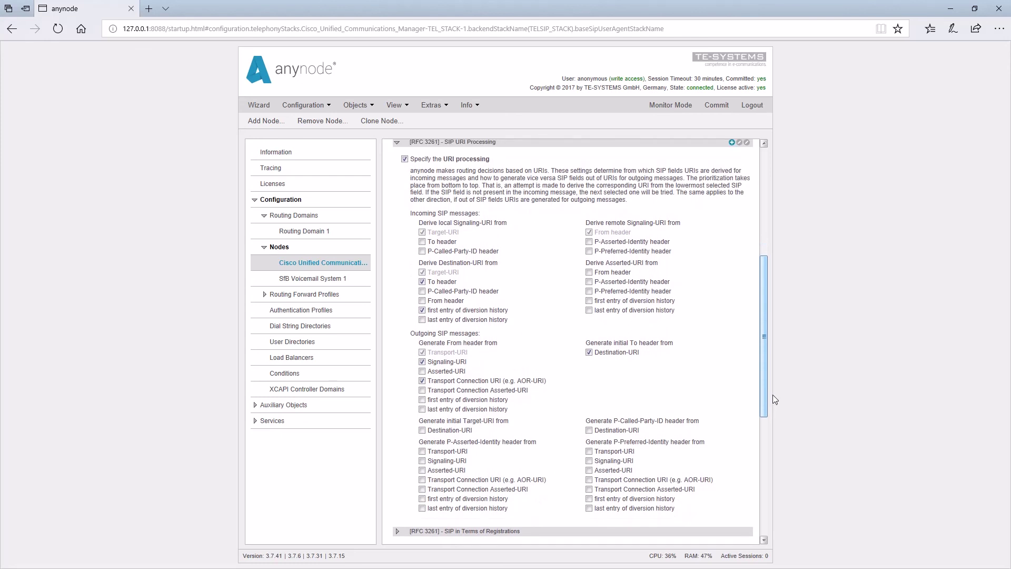
{"action": "left_click_drag", "start_coordinate": [771, 369], "coordinate": [773, 398]}
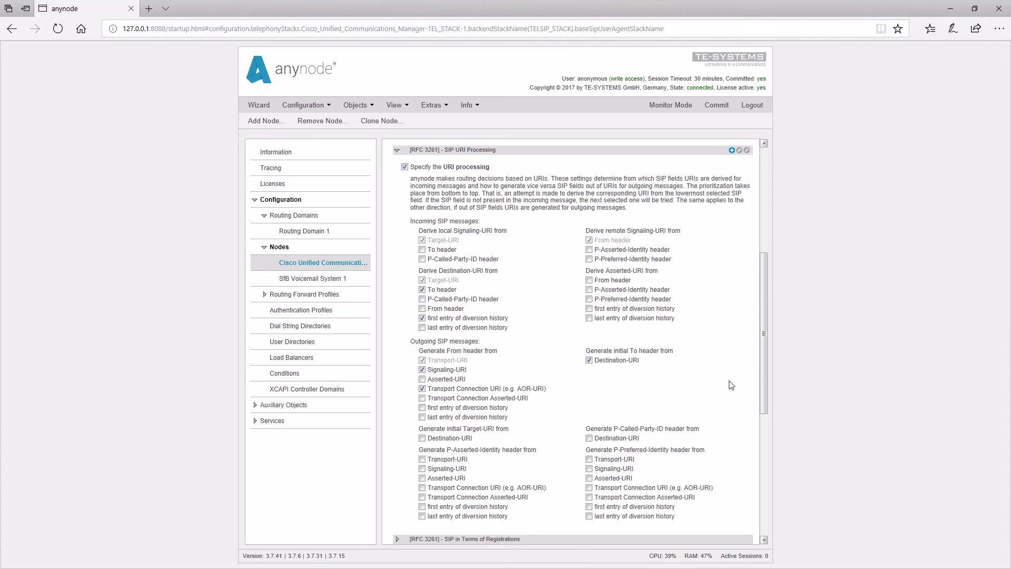
{"action": "left_click", "coordinate": [315, 279]}
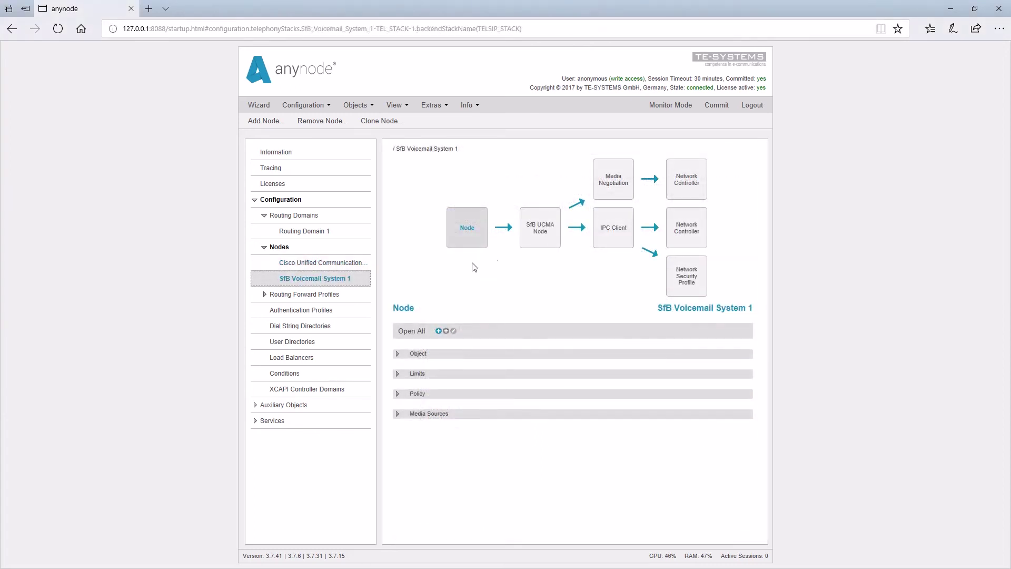
Show SfB Voicemail System 1's SfB UCMA node settings, including Message Waiting Indicator and TAPI Integration.
{"action": "left_click", "coordinate": [546, 231]}
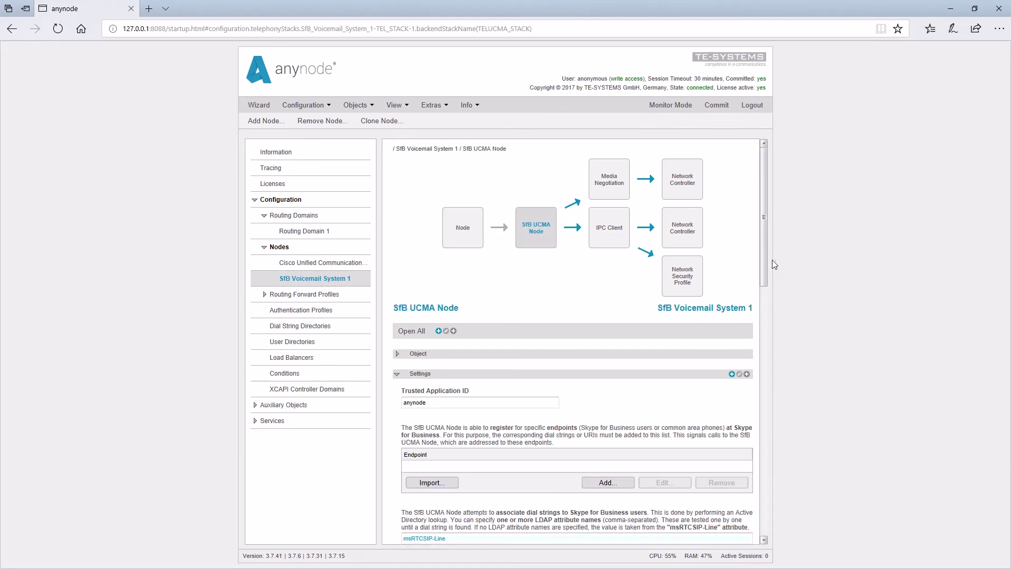
{"action": "left_click_drag", "start_coordinate": [767, 249], "coordinate": [775, 278]}
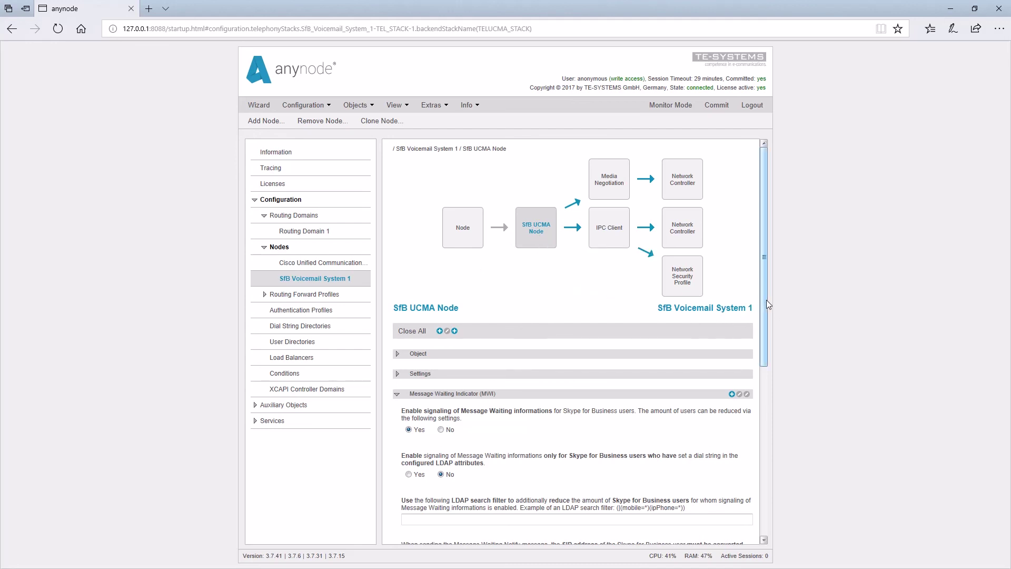
{"action": "left_click_drag", "start_coordinate": [766, 300], "coordinate": [773, 434]}
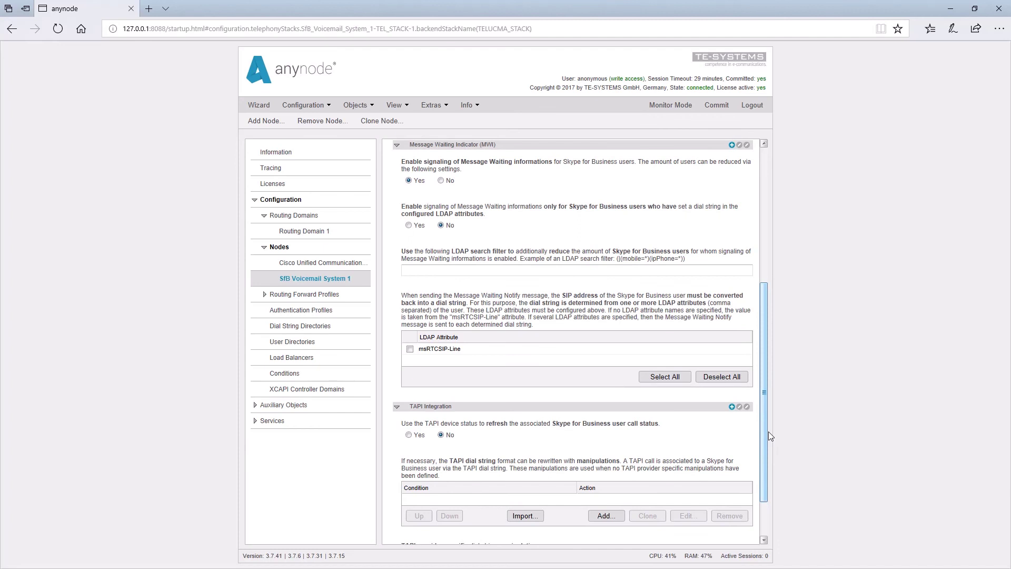